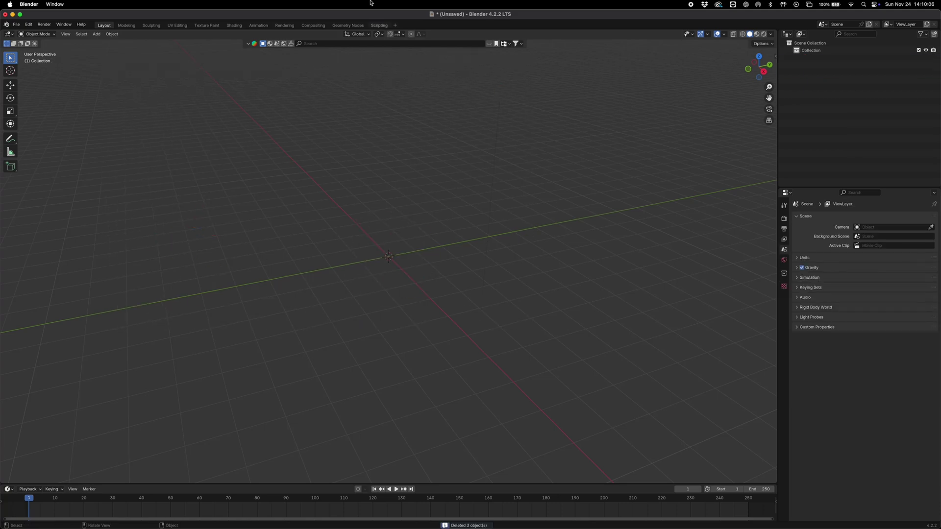
# Step: Switch to the Geometry Nodes workspace
pyautogui.click(342, 26)
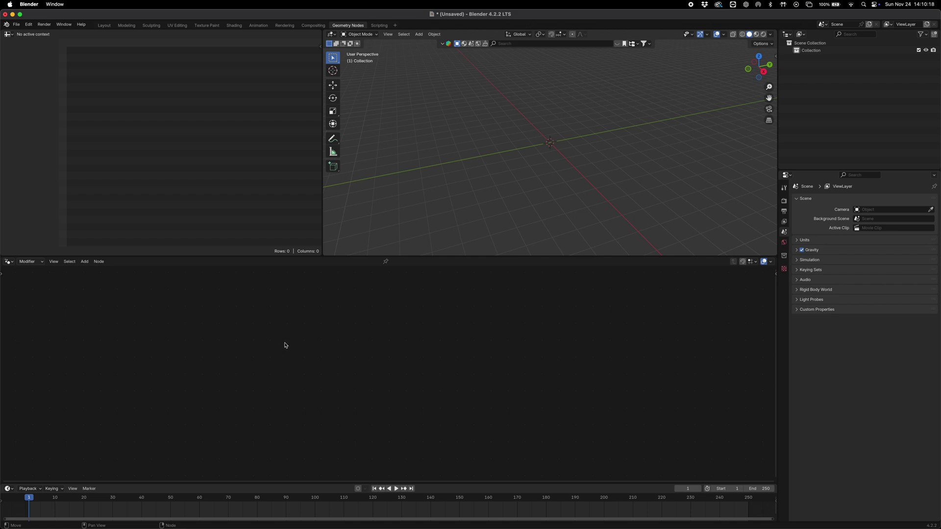
pyautogui.hotkey('shift', 'a')
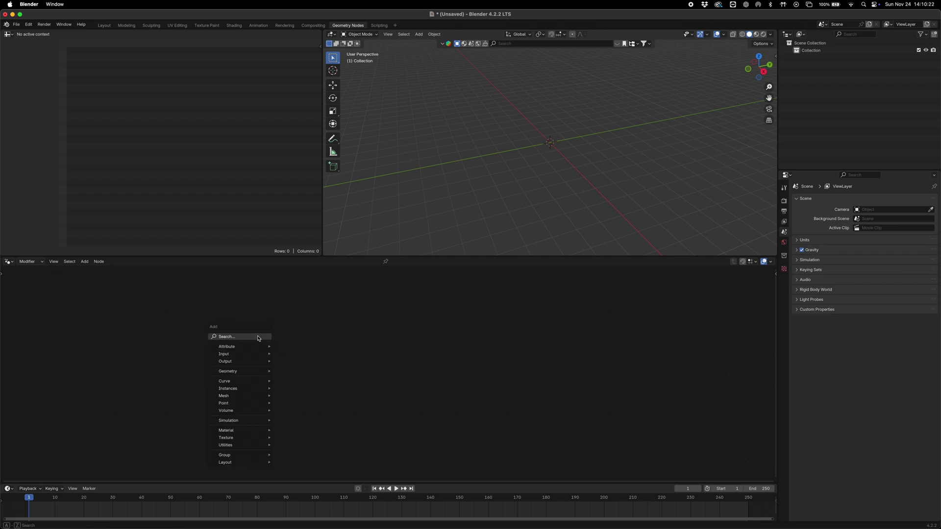
pyautogui.click(258, 337)
pyautogui.write('mesh')
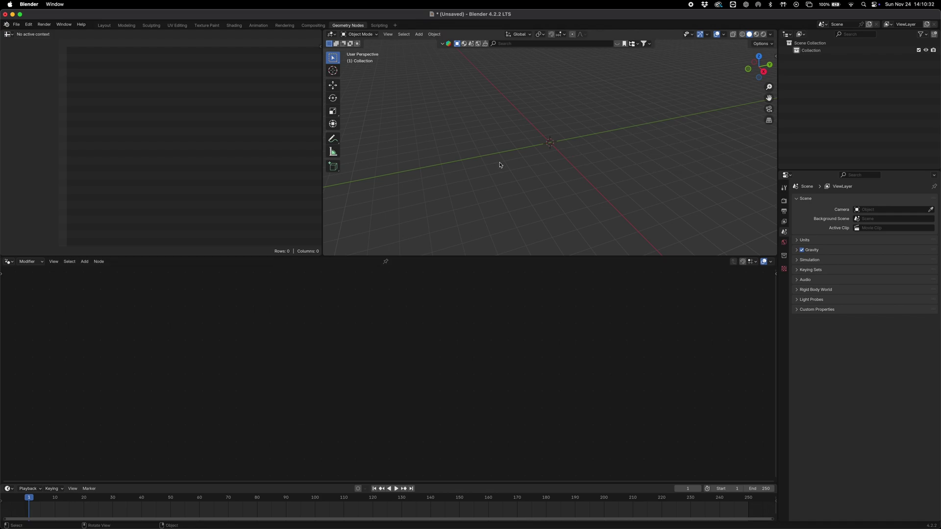
# Step: Add a mesh plane to the scene at the origin
pyautogui.hotkey('shift', 'a')
pyautogui.click(532, 171)
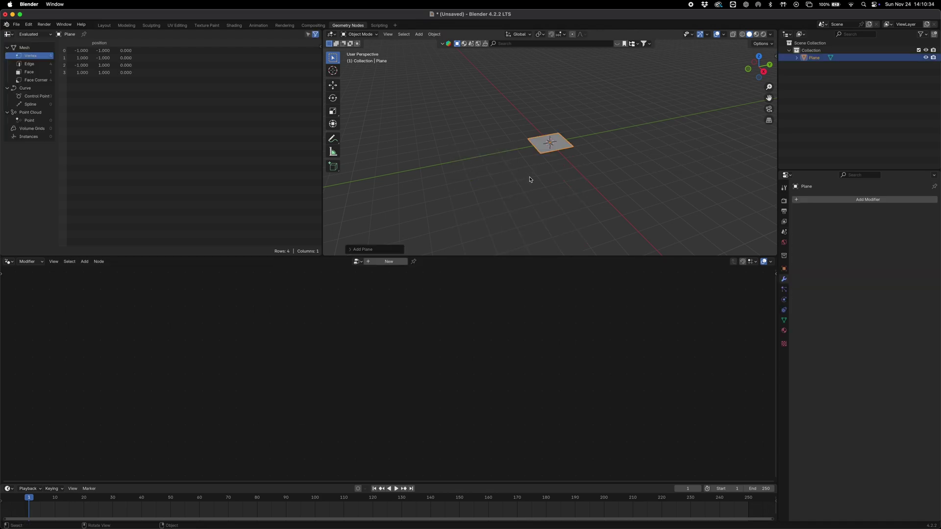
pyautogui.hotkey('shift', 'a')
pyautogui.write('mes')
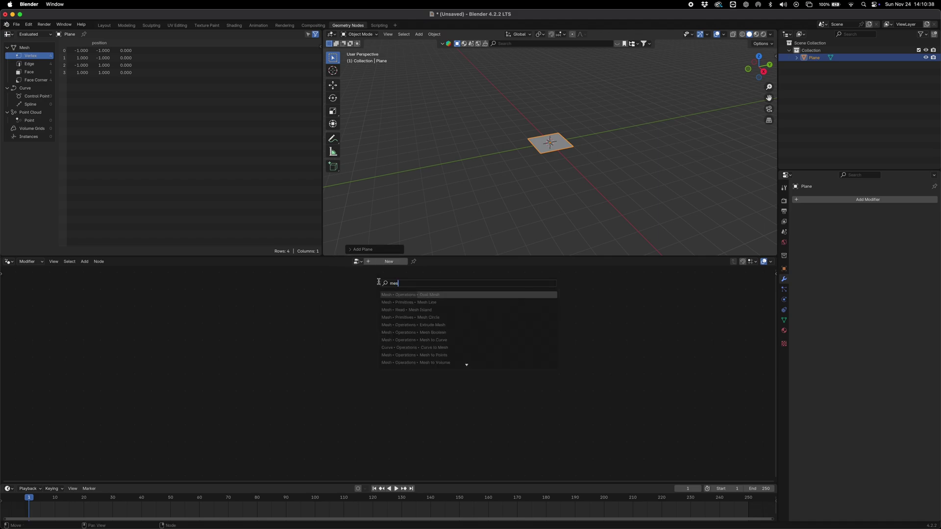
pyautogui.press('Escape')
# Step: Create a geometry node tree on the plane and replace its Group Input with a Mesh Circle node feeding the Group Output
pyautogui.click(387, 261)
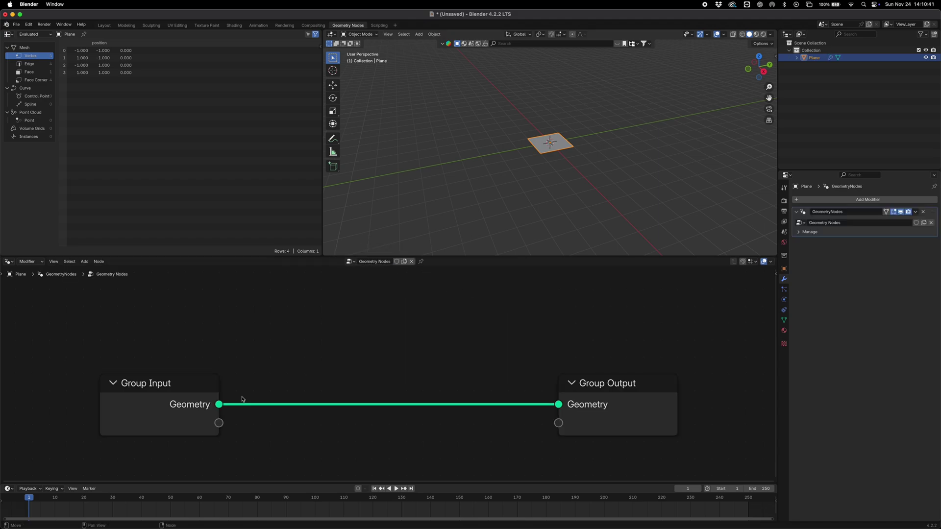
pyautogui.press('x')
pyautogui.hotkey('shift', 'a')
pyautogui.moveTo(192, 391)
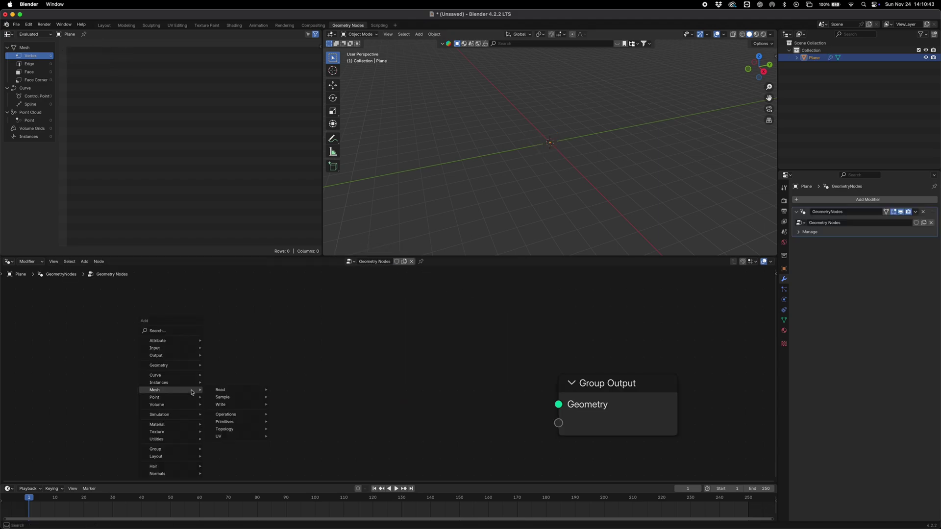
pyautogui.write('mesh cl')
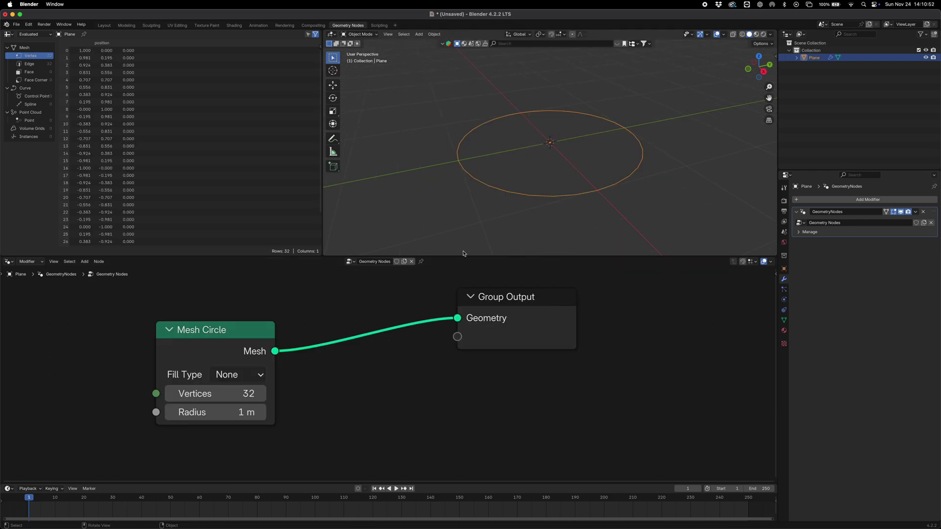
# Step: Set the Mesh Circle to 27 vertices and insert an Instance on Points node between it and the Group Output
pyautogui.moveTo(248, 389)
pyautogui.mouseDown()
pyautogui.moveTo(201, 391)
pyautogui.moveTo(235, 391)
pyautogui.mouseUp()
pyautogui.scroll(-3, 385, 354)
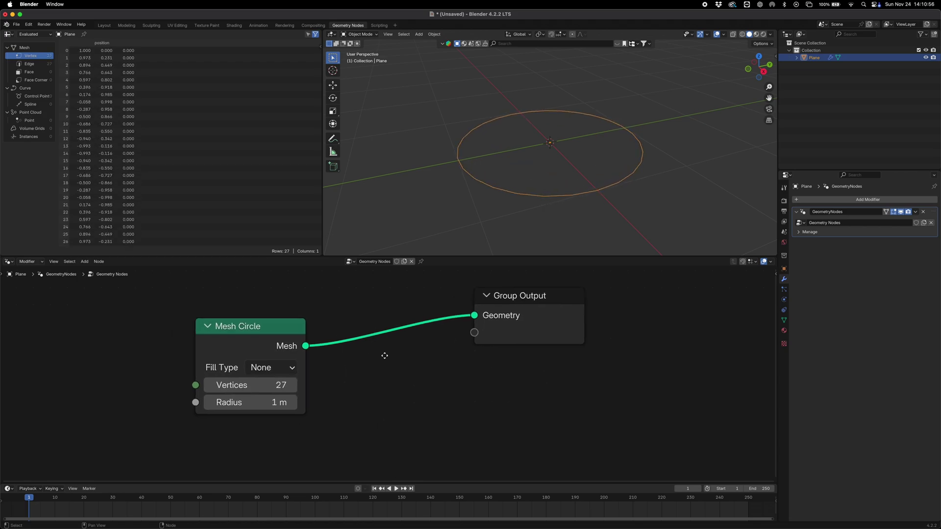
pyautogui.hotkey('shift', 'a')
pyautogui.moveTo(542, 350)
pyautogui.write('instance')
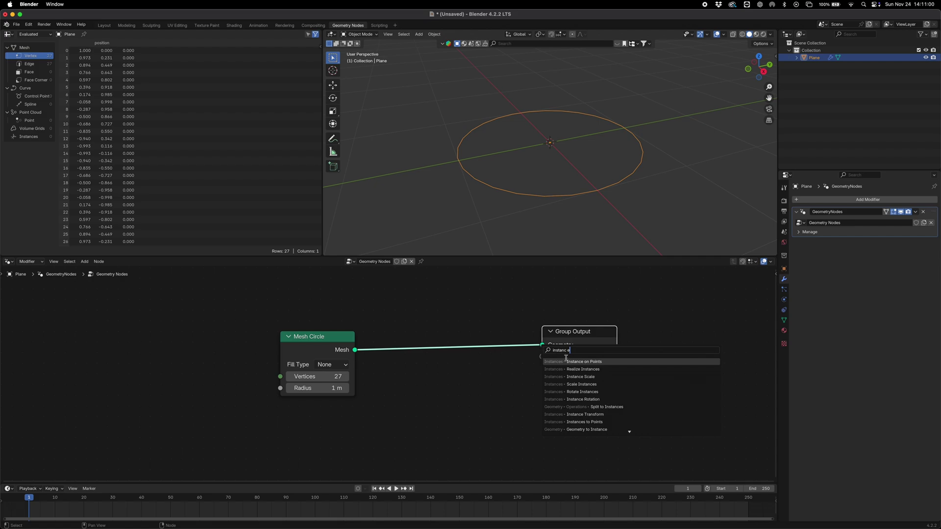
pyautogui.click(567, 361)
pyautogui.click(446, 325)
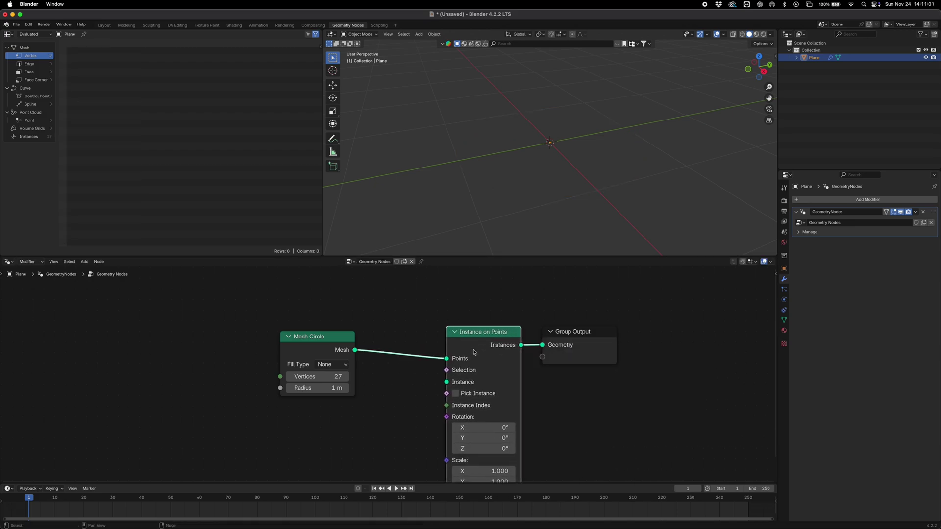
# Step: Add a Curve Circle node below the Mesh Circle and connect its Curve output to the Instance input of Instance on Points
pyautogui.scroll(-3, 483, 354)
pyautogui.hotkey('shift', 'a')
pyautogui.moveTo(482, 351)
pyautogui.write('cur')
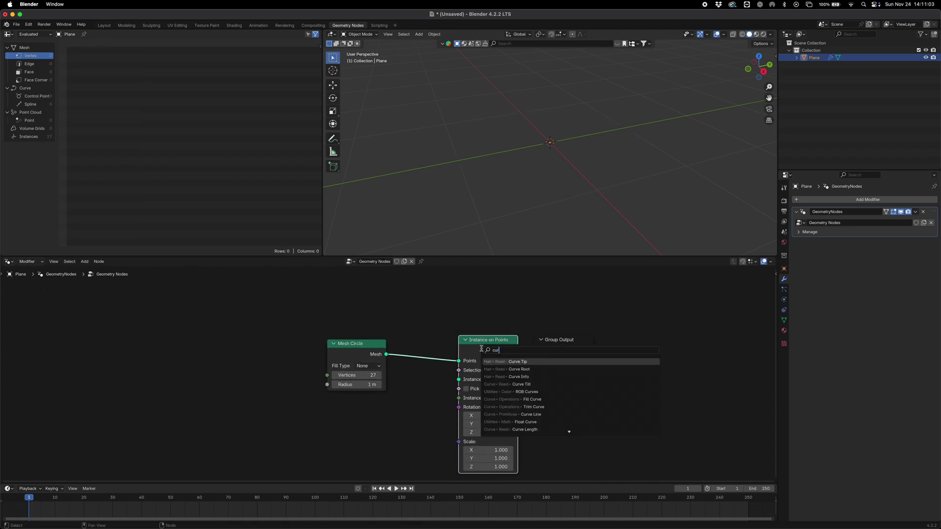
pyautogui.write('ve cir')
pyautogui.press('Return')
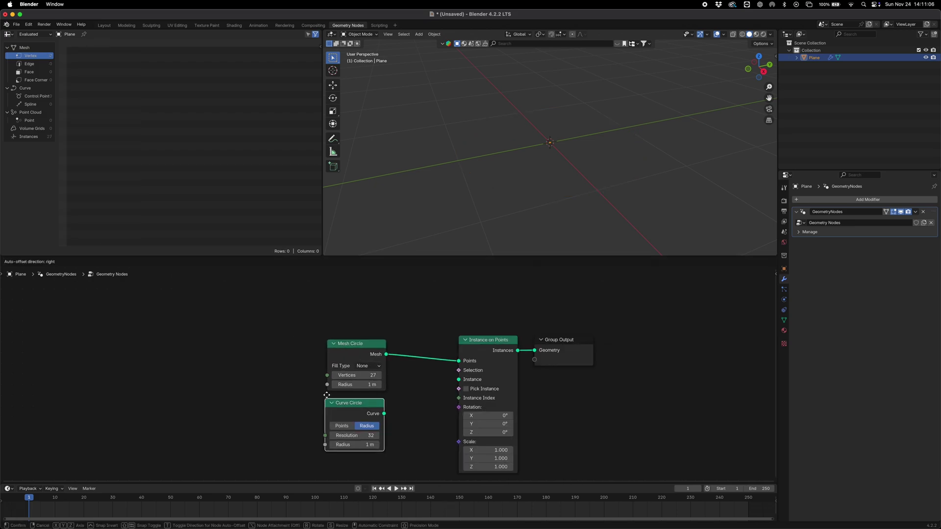
pyautogui.click(325, 396)
pyautogui.moveTo(446, 346); pyautogui.dragTo(471, 319, button='middle')
pyautogui.moveTo(408, 387); pyautogui.dragTo(483, 357)
# Step: Set the Mesh Circle's vertices to 2000
pyautogui.scroll(-7, 534, 143)
pyautogui.moveTo(534, 143); pyautogui.dragTo(529, 218, button='middle')
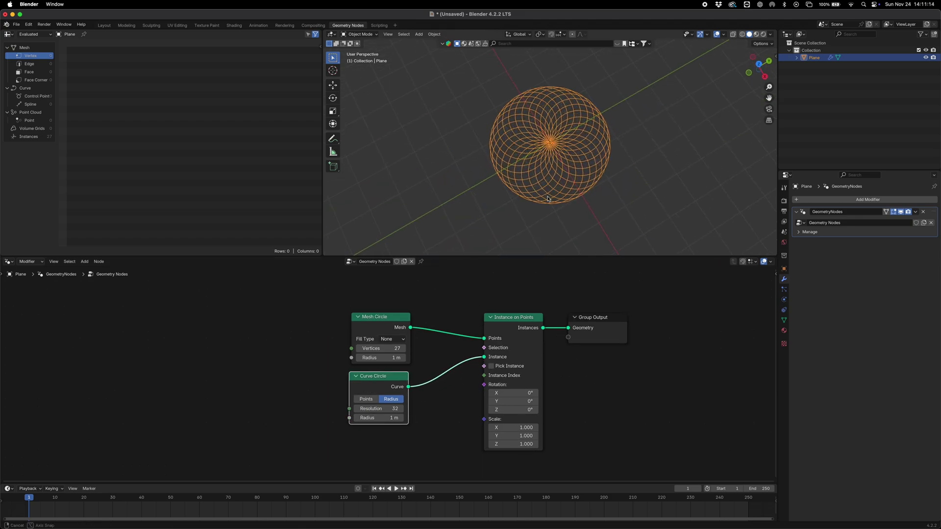
pyautogui.click(758, 66)
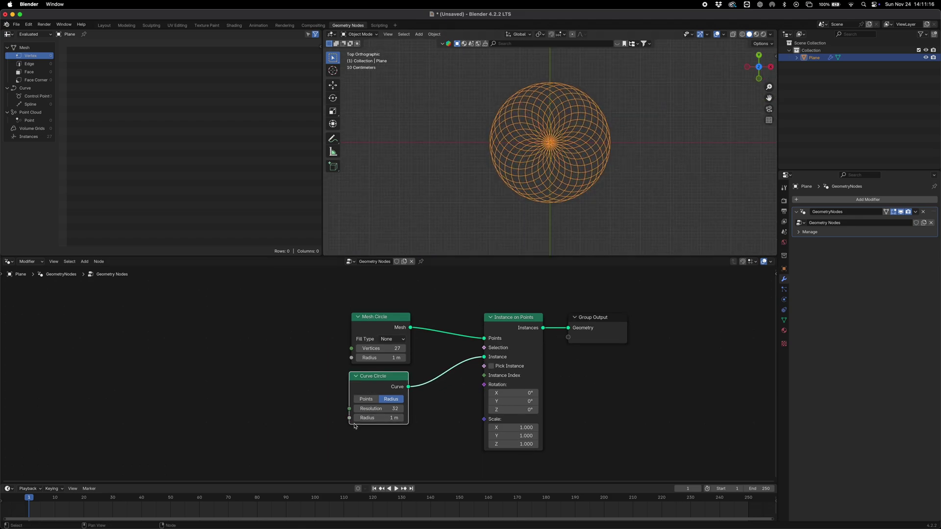
pyautogui.click(391, 350)
pyautogui.write('2000')
pyautogui.press('Return')
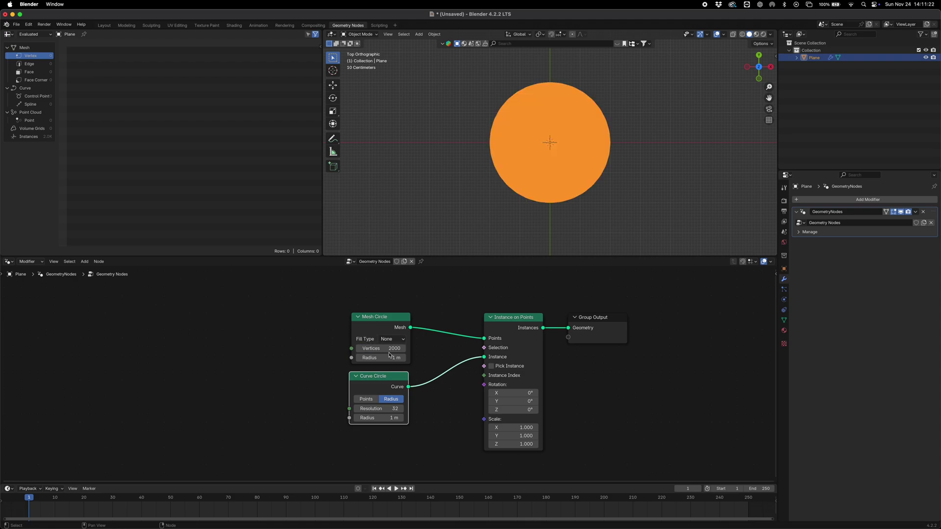
# Step: Set the Curve Circle's radius to 2 m
pyautogui.moveTo(569, 147); pyautogui.dragTo(583, 165, button='middle')
pyautogui.scroll(-10, 583, 160)
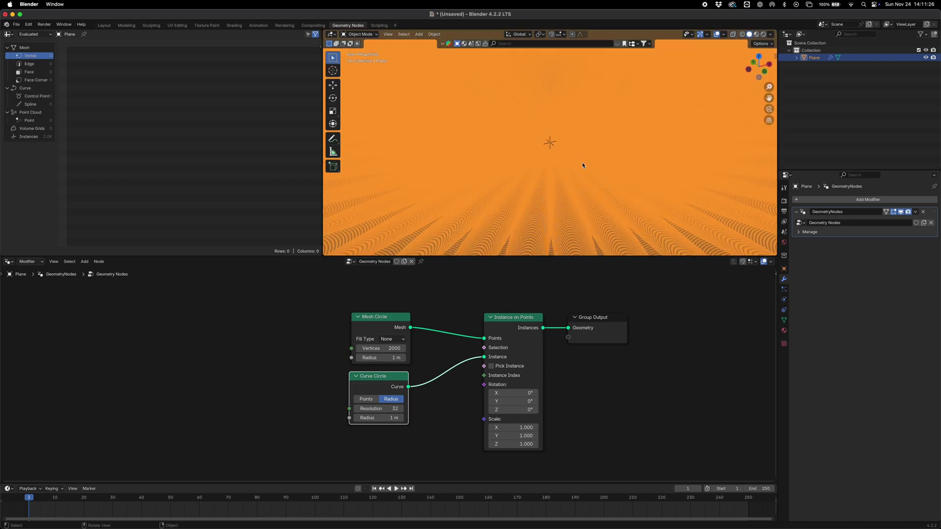
pyautogui.click(388, 418)
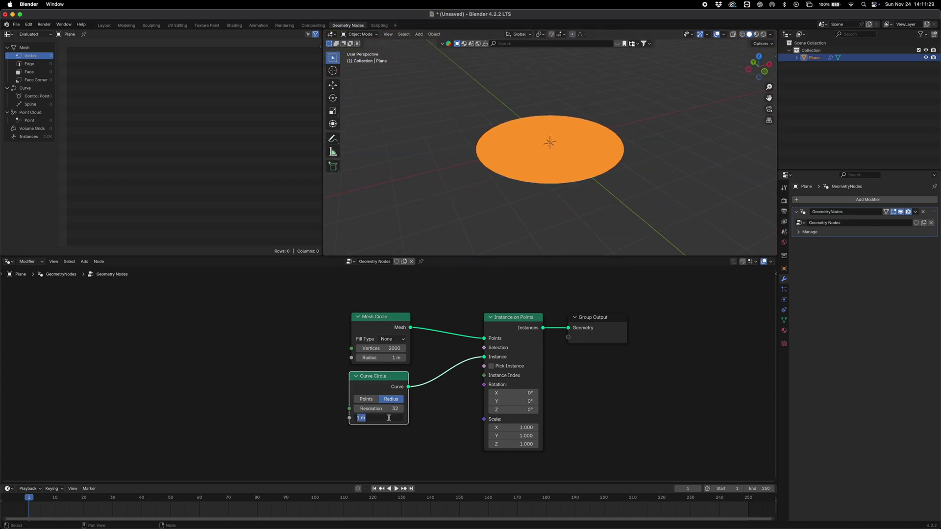
pyautogui.write('2')
pyautogui.press('Return')
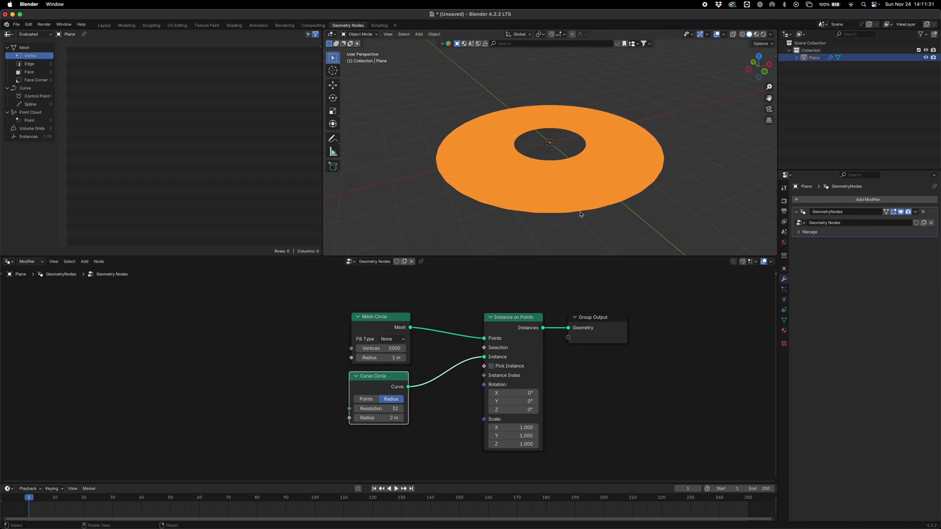
# Step: Set the Mesh Circle's vertices to 200
pyautogui.scroll(5, 586, 162)
pyautogui.keyDown('ctrl'); pyautogui.moveTo(594, 100); pyautogui.dragTo(568, 130, button='middle'); pyautogui.keyUp('ctrl')
pyautogui.scroll(-2, 568, 130)
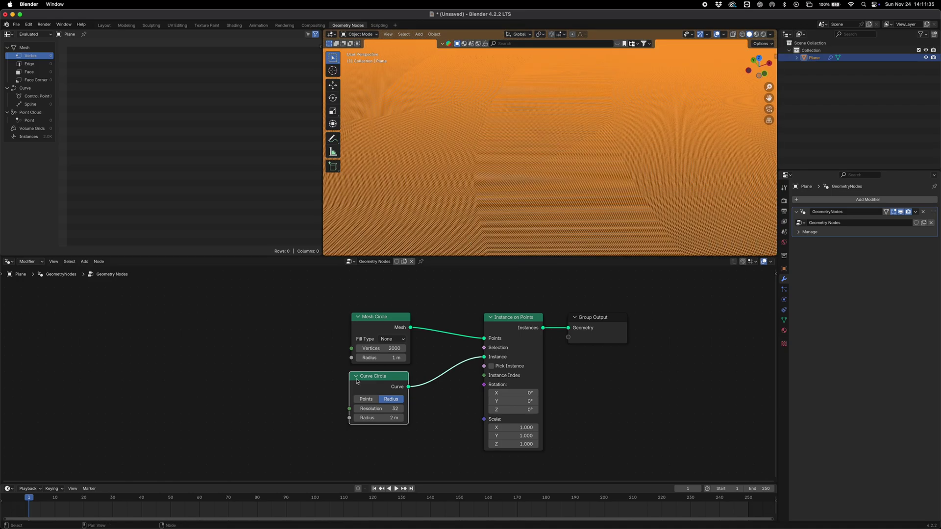
pyautogui.click(377, 349)
pyautogui.write('200')
pyautogui.press('Return')
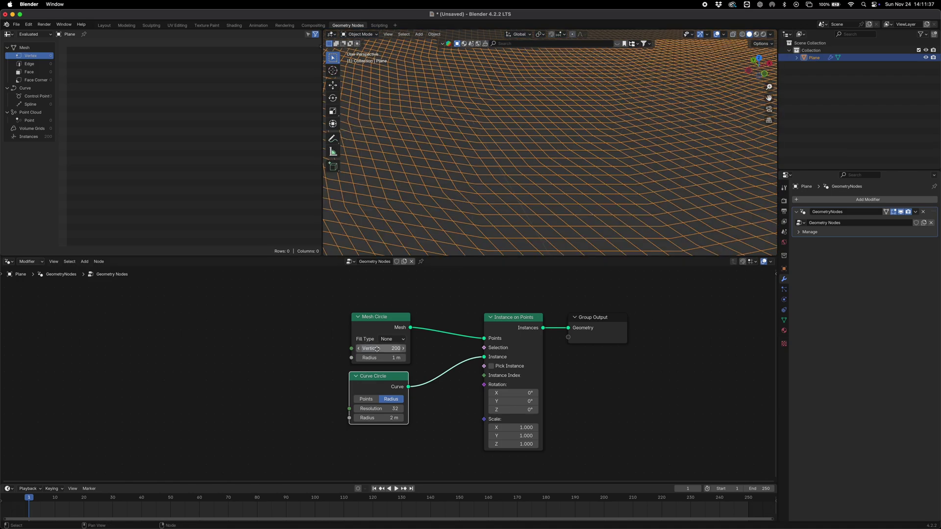
# Step: Try out an X rotation on the Instance on Points node
pyautogui.scroll(-10, 483, 206)
pyautogui.moveTo(494, 206)
pyautogui.mouseDown(button='middle')
pyautogui.moveTo(498, 220)
pyautogui.moveTo(504, 190)
pyautogui.moveTo(500, 206)
pyautogui.mouseUp(button='middle')
pyautogui.scroll(-2, 494, 402)
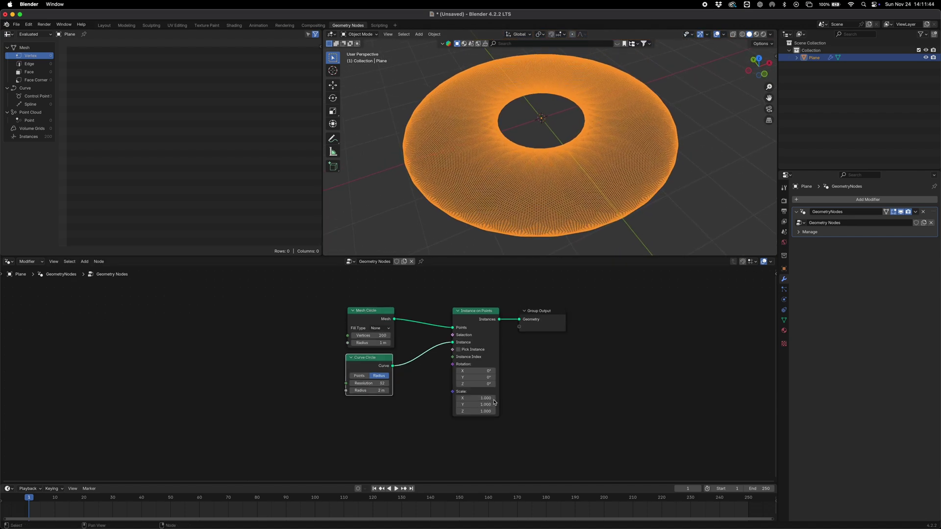
pyautogui.moveTo(477, 371); pyautogui.dragTo(518, 371)
pyautogui.moveTo(613, 95); pyautogui.dragTo(567, 101, button='middle')
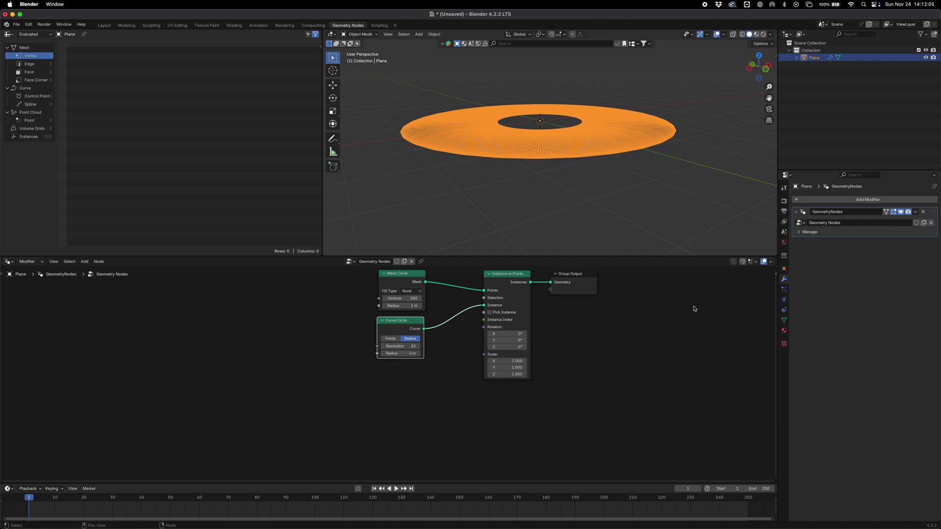
# Step: Add a Rotation to Euler node below the Curve Circle and connect its Euler output to the Rotation input of Instance on Points
pyautogui.hotkey('shift', 'a')
pyautogui.moveTo(432, 360)
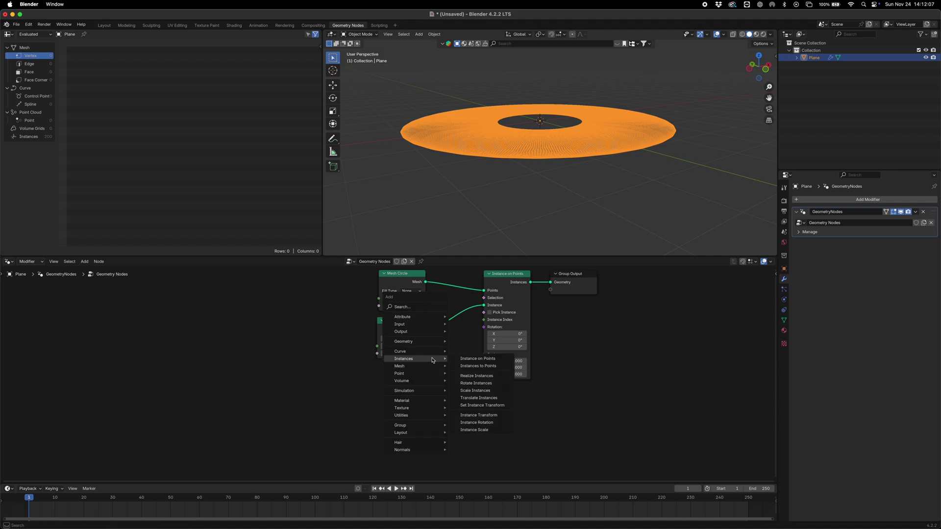
pyautogui.write('rota')
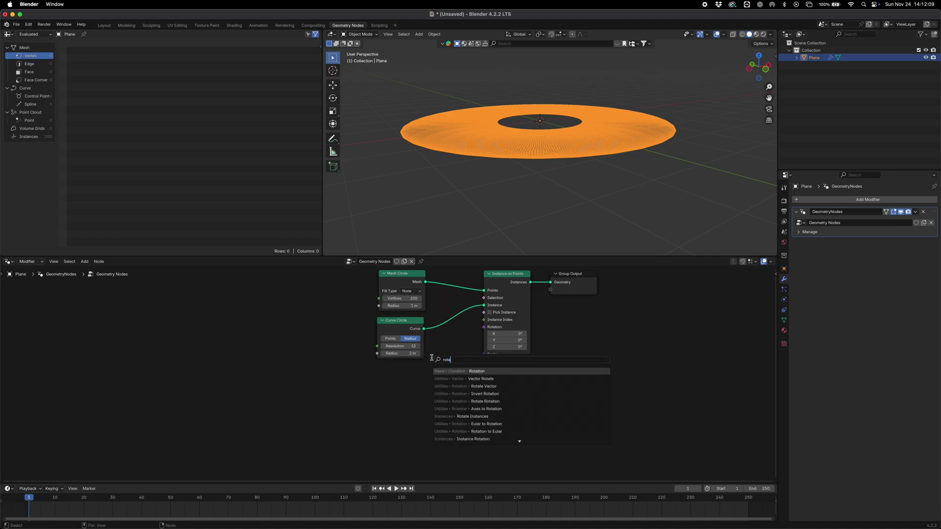
pyautogui.write('tion to eu')
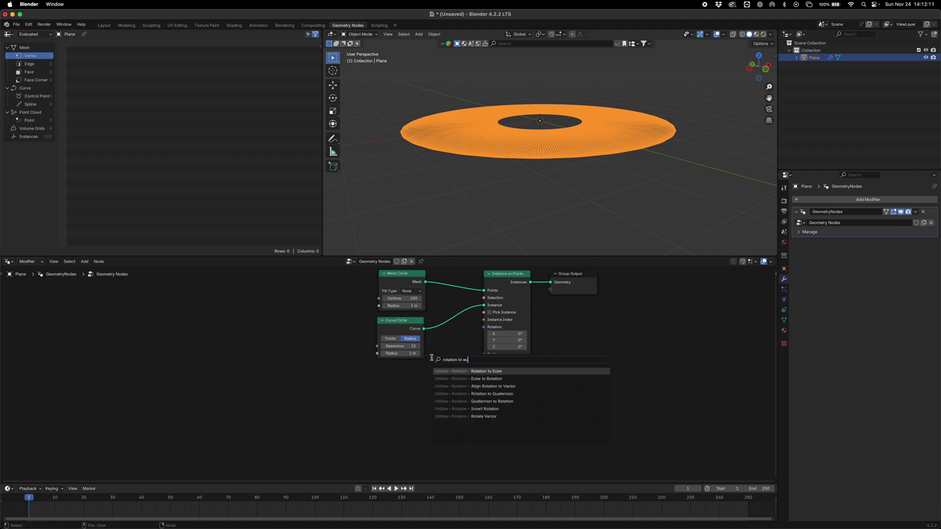
pyautogui.press('Return')
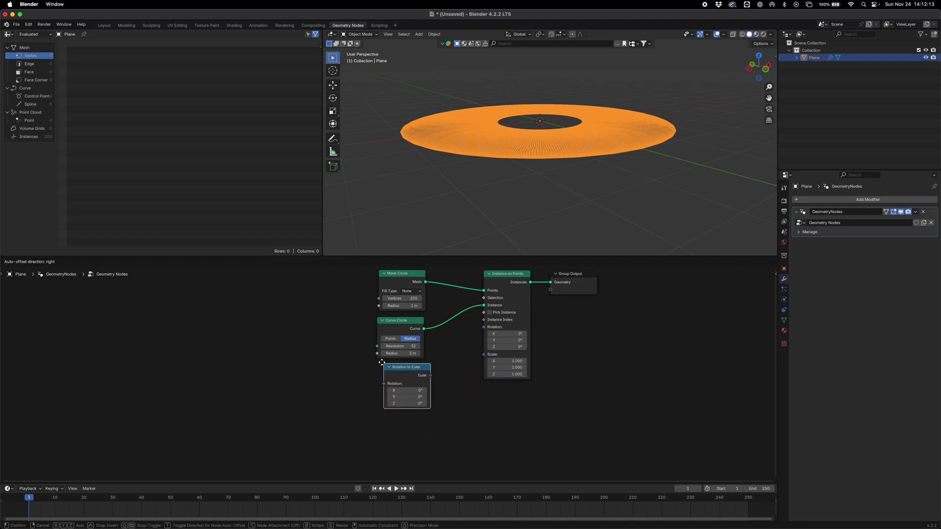
pyautogui.click(418, 379)
pyautogui.moveTo(431, 375); pyautogui.dragTo(484, 327)
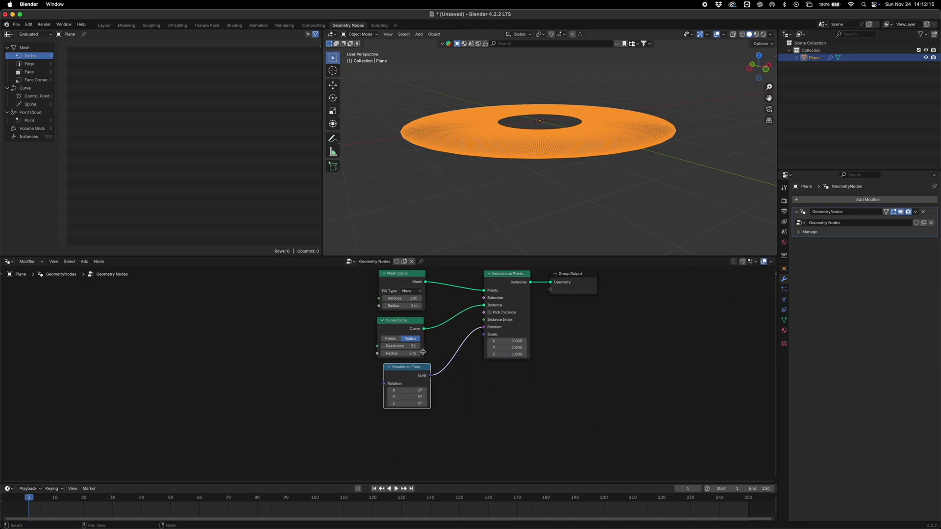
pyautogui.moveTo(415, 369); pyautogui.dragTo(409, 368)
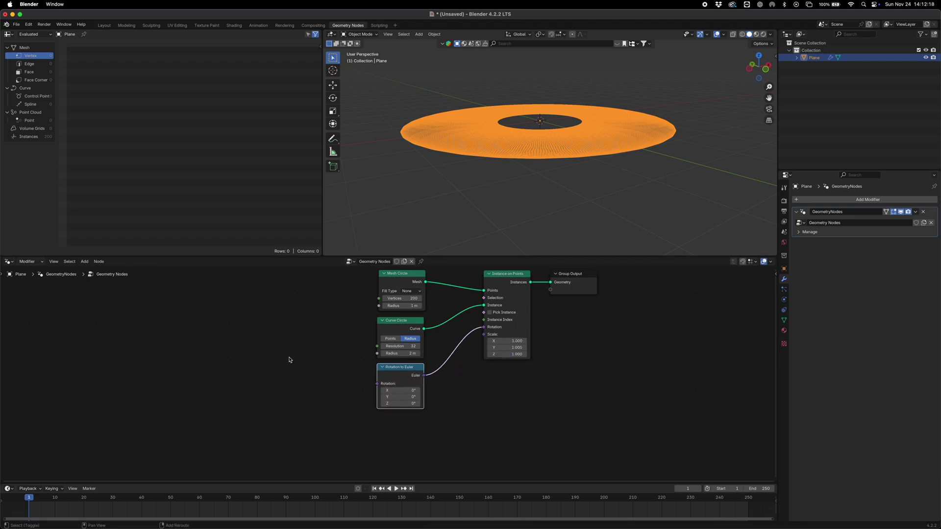
# Step: Add a Position node and connect it to the Rotation input of the Rotation to Euler node
pyautogui.hotkey('shift', 'a')
pyautogui.moveTo(289, 360)
pyautogui.write('pos')
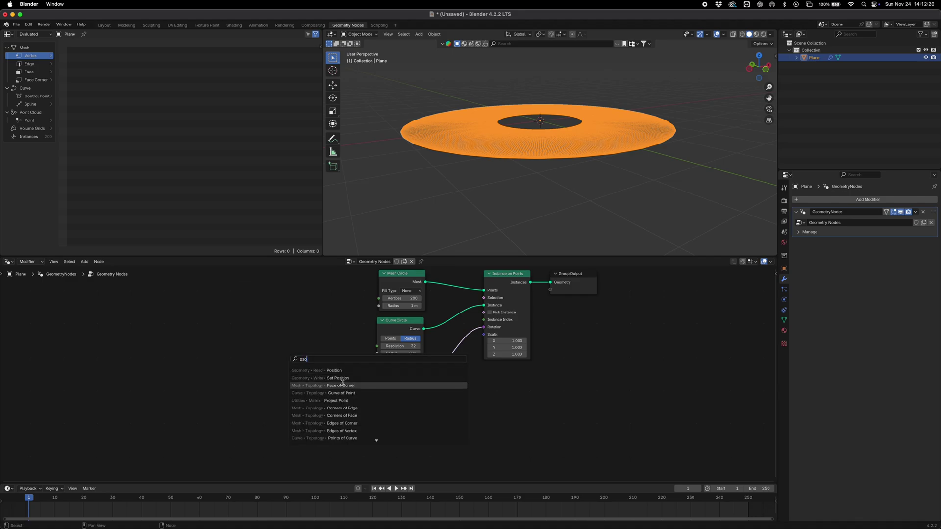
pyautogui.click(342, 370)
pyautogui.click(337, 377)
pyautogui.moveTo(358, 375); pyautogui.dragTo(377, 384)
# Step: Insert a Math node between the Position and Rotation to Euler nodes
pyautogui.moveTo(483, 196); pyautogui.dragTo(591, 189, button='middle')
pyautogui.scroll(-1, 686, 109)
pyautogui.click(764, 69)
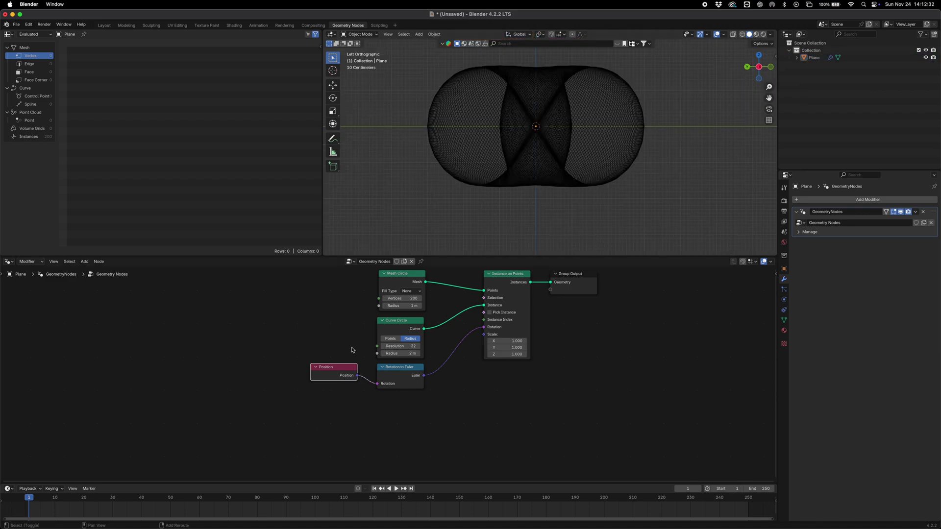
pyautogui.hotkey('shift', 'a')
pyautogui.moveTo(352, 350)
pyautogui.write('math')
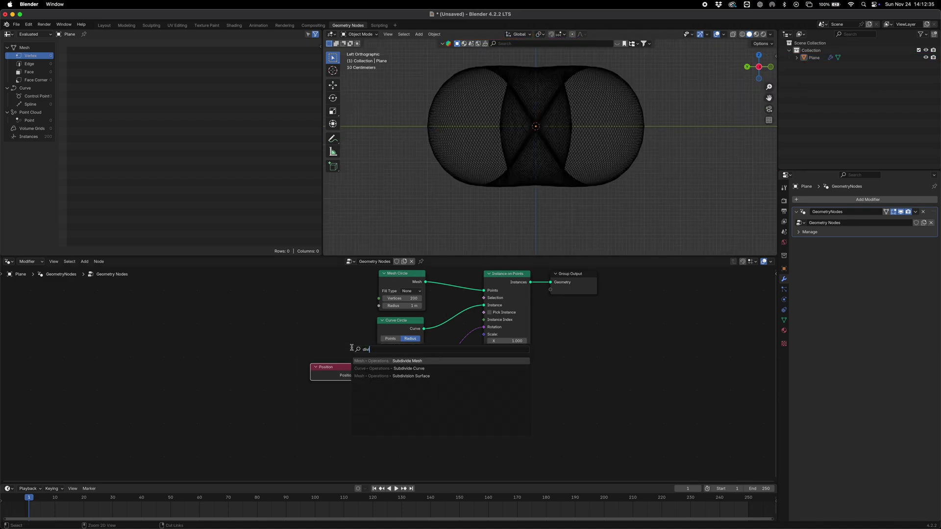
pyautogui.press('Return')
pyautogui.click(373, 373)
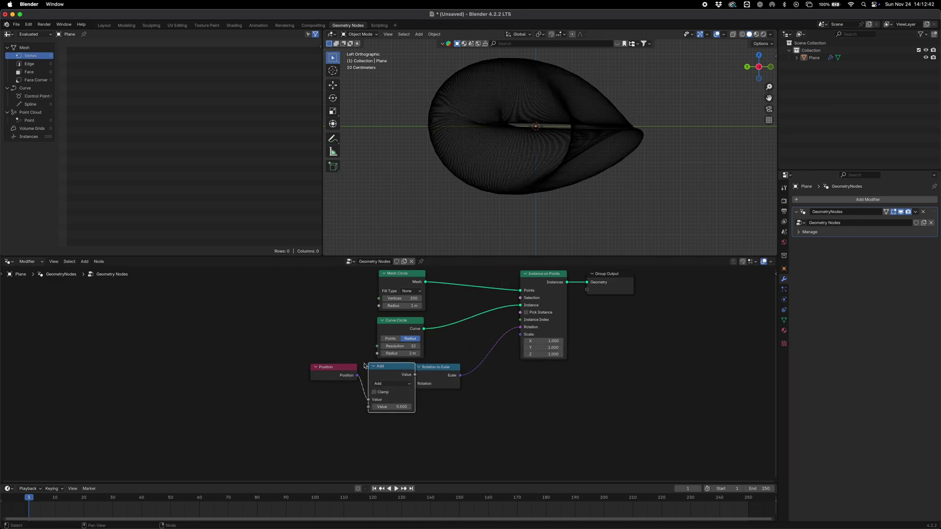
# Step: Set the Math node's operation to Sine
pyautogui.click(380, 384)
pyautogui.click(384, 383)
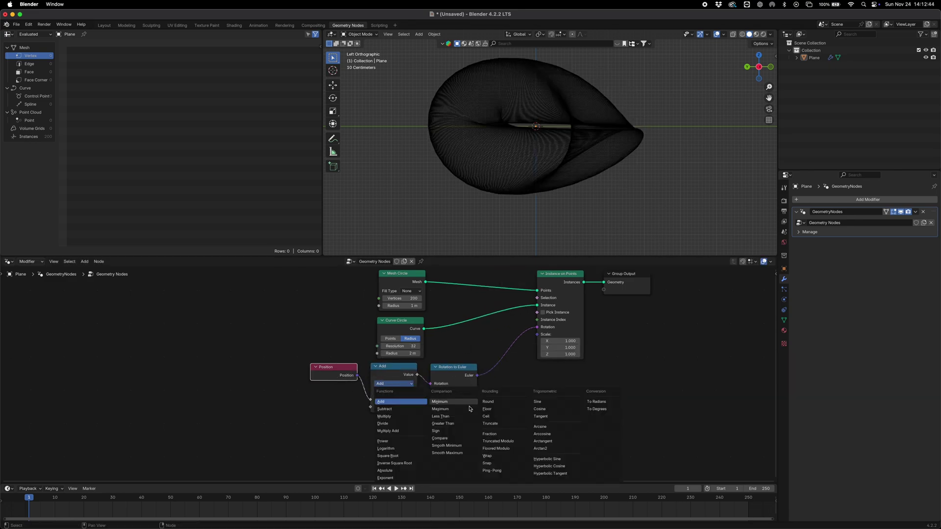
pyautogui.click(539, 402)
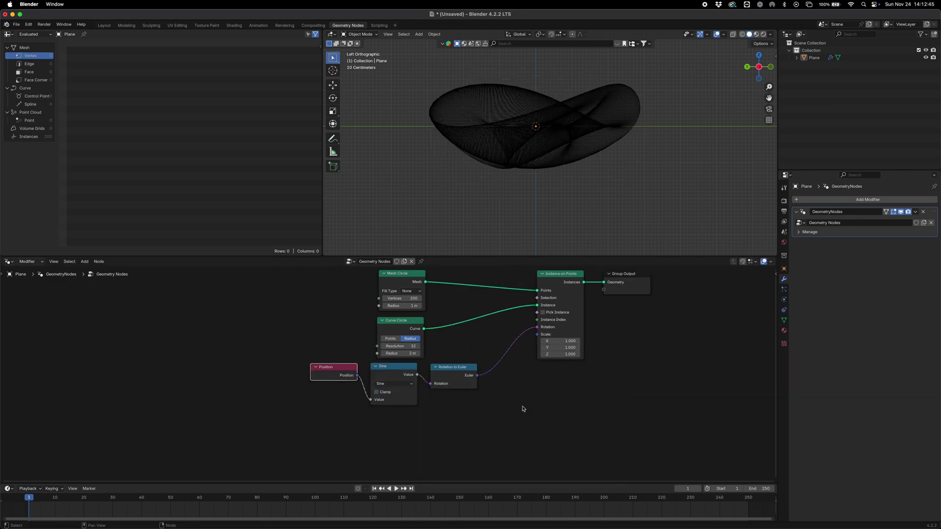
# Step: Try the Multiply operation on the Math node and raise its second value
pyautogui.click(387, 385)
pyautogui.click(387, 418)
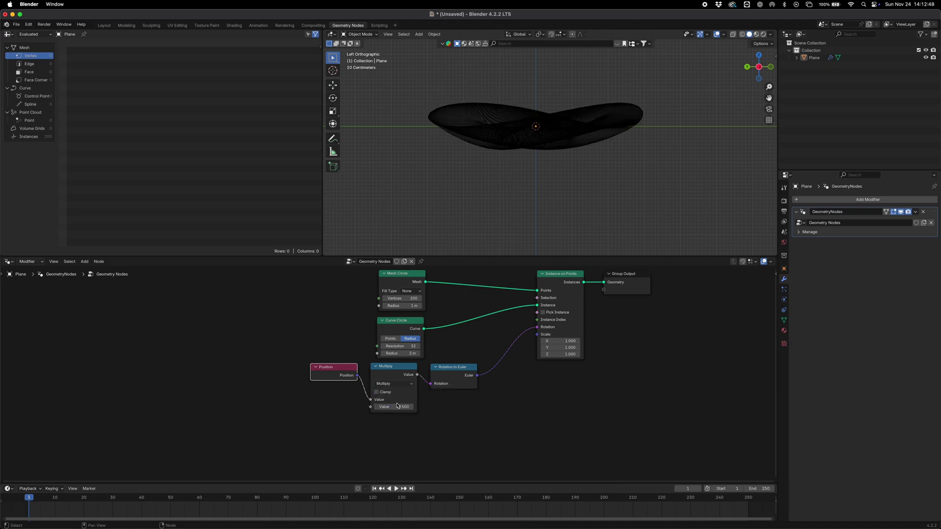
pyautogui.moveTo(397, 406); pyautogui.dragTo(495, 406)
# Step: Set the Math node's operation to Divide with a second value of 0.200
pyautogui.click(395, 384)
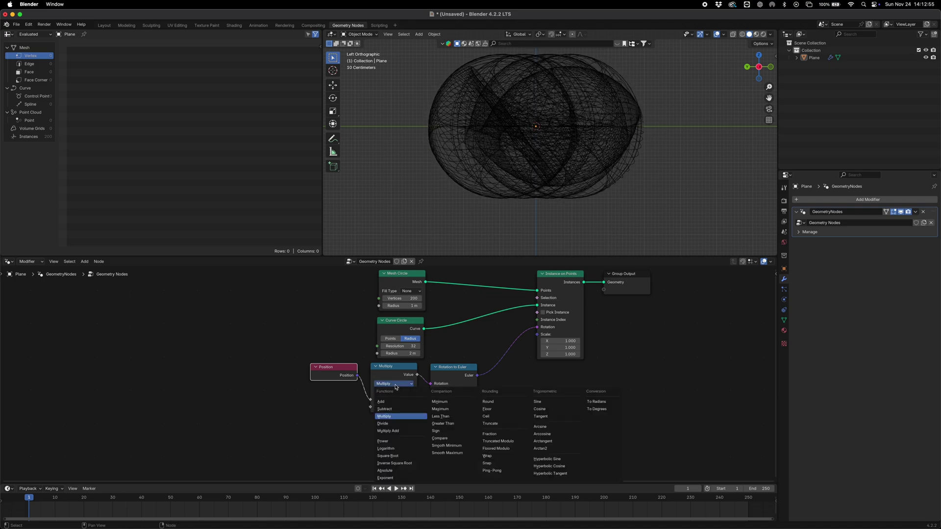
pyautogui.click(387, 423)
pyautogui.moveTo(398, 407); pyautogui.dragTo(383, 404)
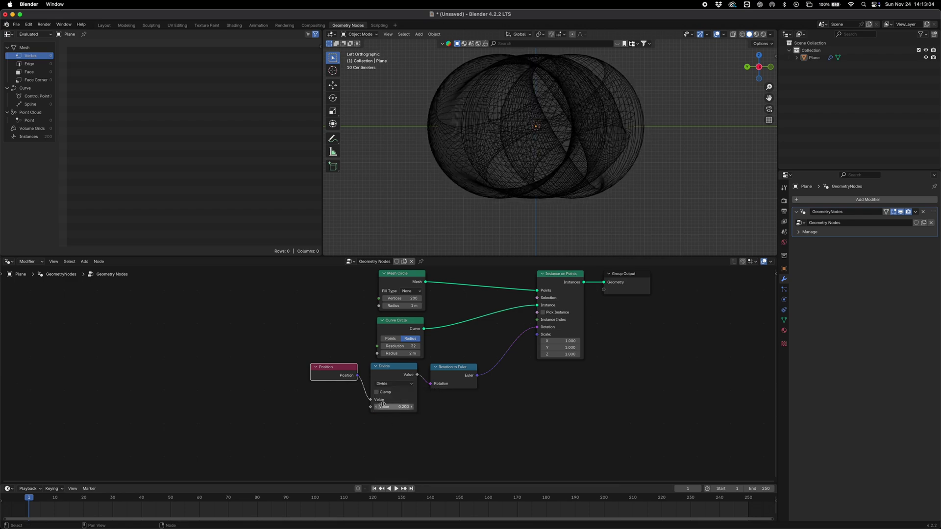
# Step: Move the Curve Circle node away and insert a Curve to Mesh node between it and Instance on Points
pyautogui.moveTo(397, 320); pyautogui.dragTo(223, 333)
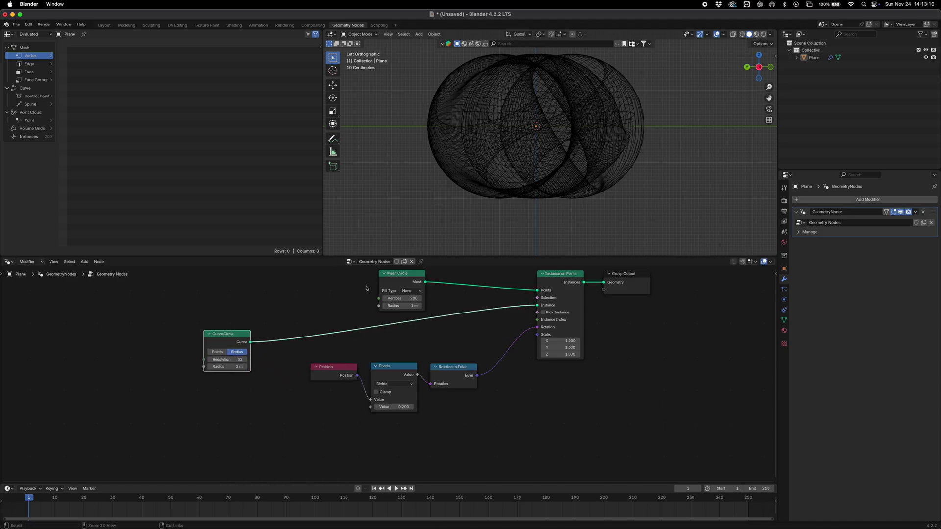
pyautogui.moveTo(603, 126); pyautogui.dragTo(680, 68, button='middle')
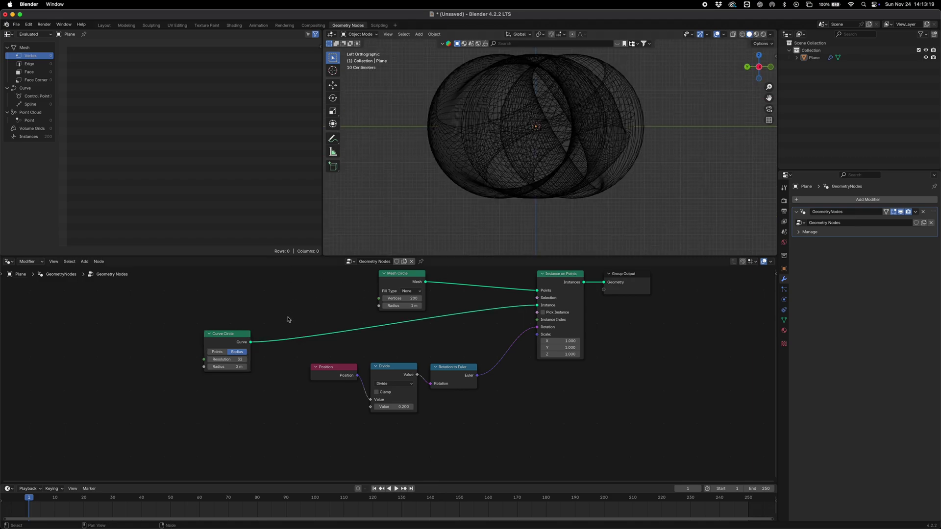
pyautogui.hotkey('shift', 'a')
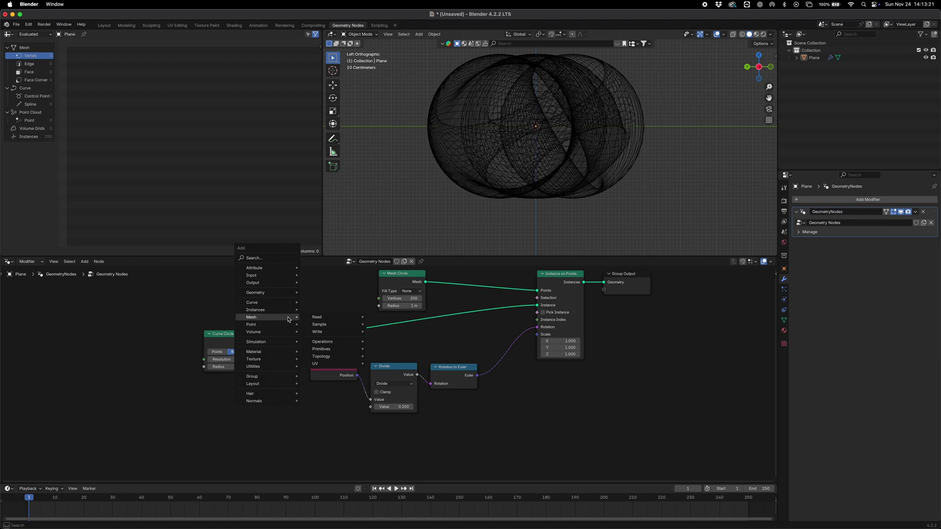
pyautogui.write('curve to me')
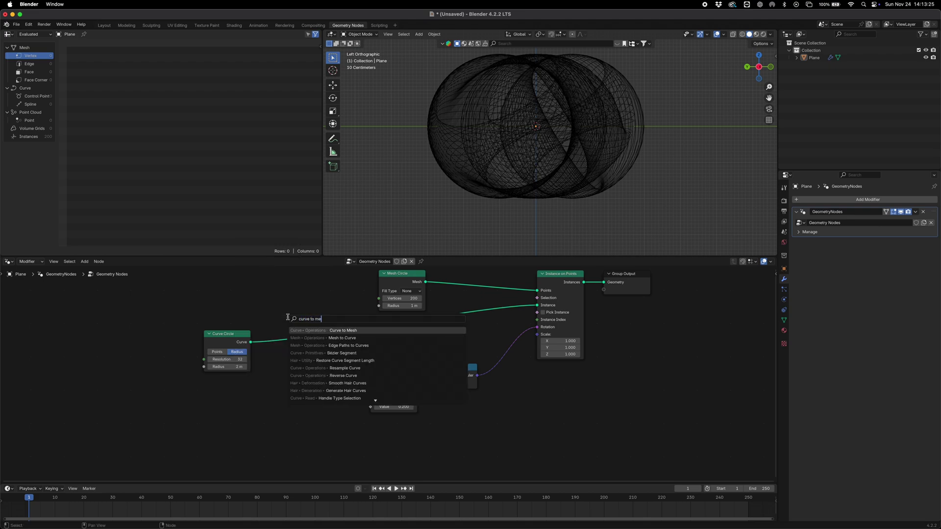
pyautogui.press('Return')
pyautogui.click(270, 359)
# Step: Add a second Curve Circle node below the first and connect its Curve output to the Profile Curve input of Curve to Mesh
pyautogui.hotkey('shift', 'a')
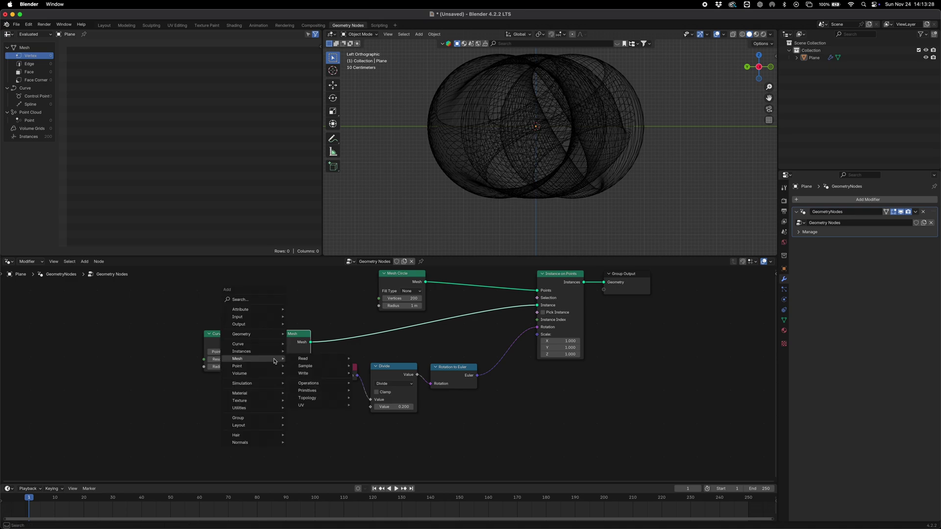
pyautogui.write('curve cir')
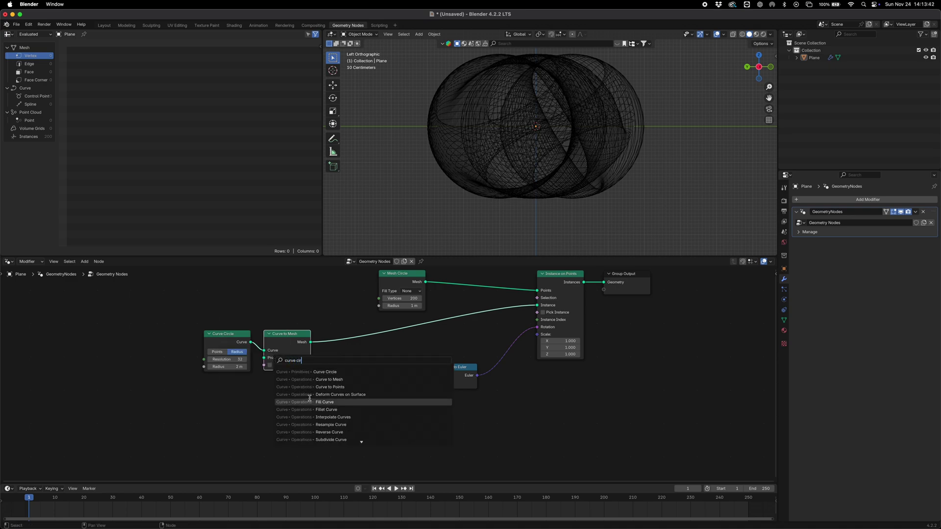
pyautogui.click(325, 372)
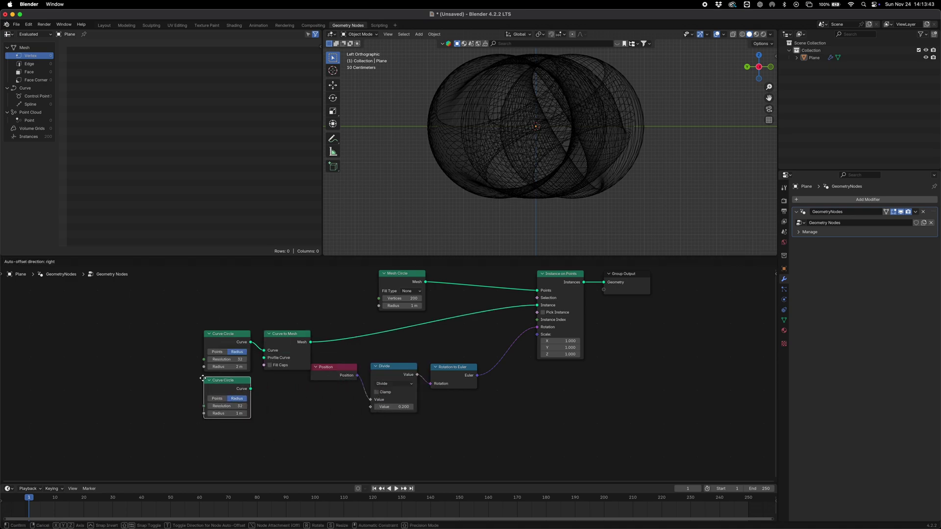
pyautogui.click(201, 380)
pyautogui.moveTo(244, 389); pyautogui.dragTo(263, 357)
pyautogui.moveTo(539, 162); pyautogui.dragTo(563, 143, button='middle')
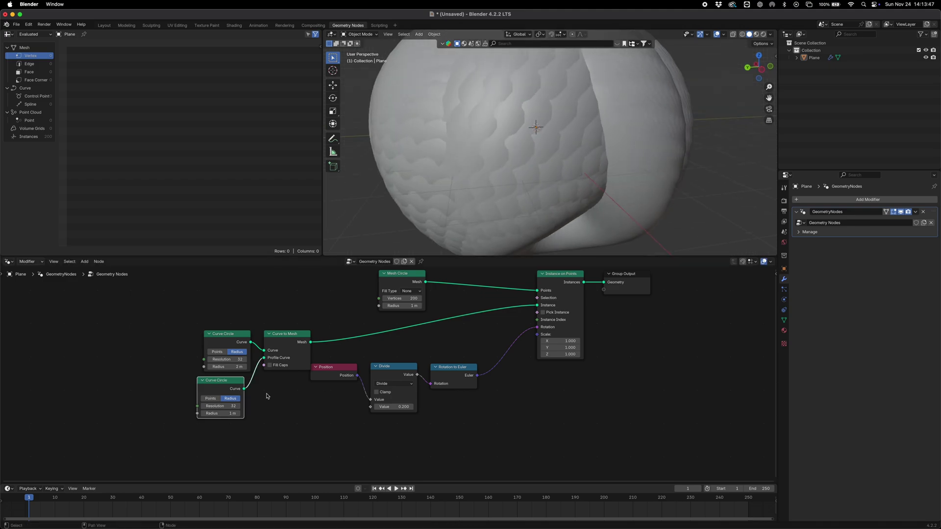
# Step: Set the profile Curve Circle's radius to 0.005 m
pyautogui.click(227, 415)
pyautogui.write('0.2')
pyautogui.press('Return')
pyautogui.click(231, 413)
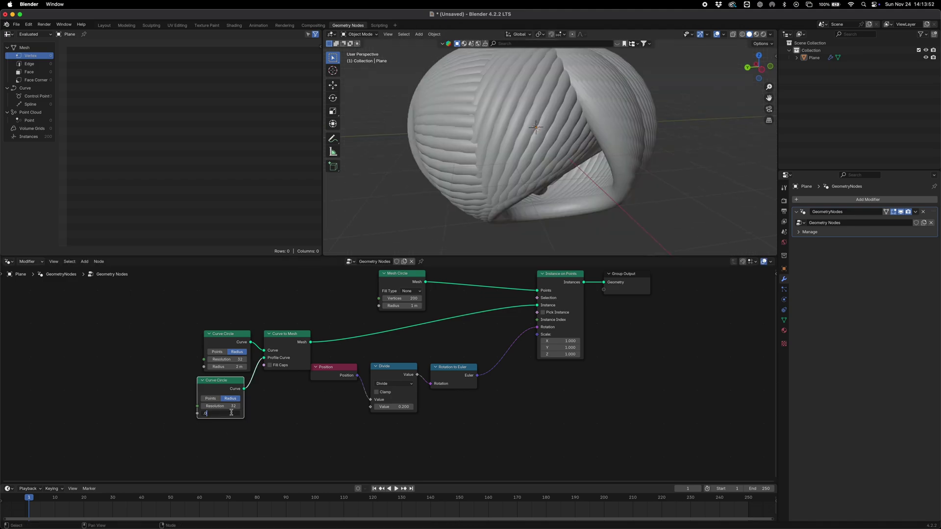
pyautogui.press('Return')
# Step: Set the Mesh Circle node's radius to 0.5 m
pyautogui.click(463, 210)
pyautogui.moveTo(463, 209); pyautogui.dragTo(665, 160, button='middle')
pyautogui.click(666, 160)
pyautogui.click(767, 67)
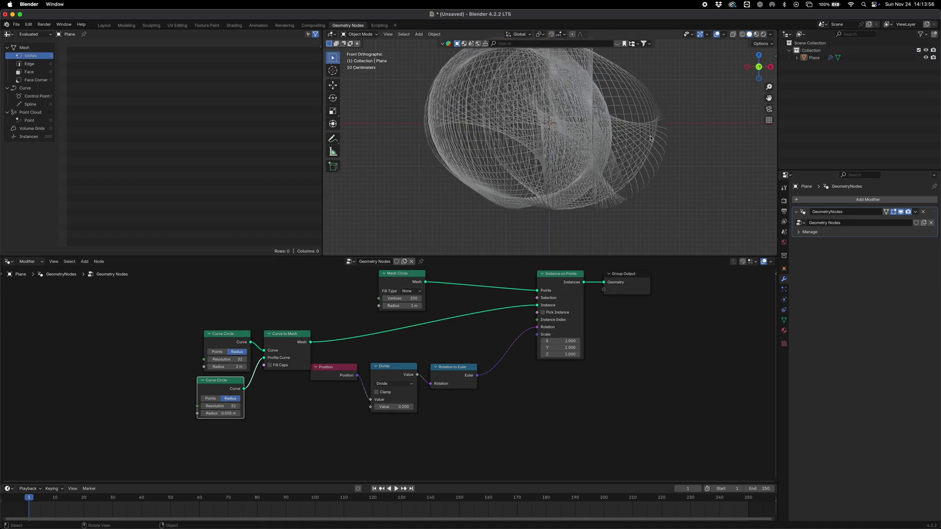
pyautogui.click(405, 309)
pyautogui.write('.5')
pyautogui.press('Return')
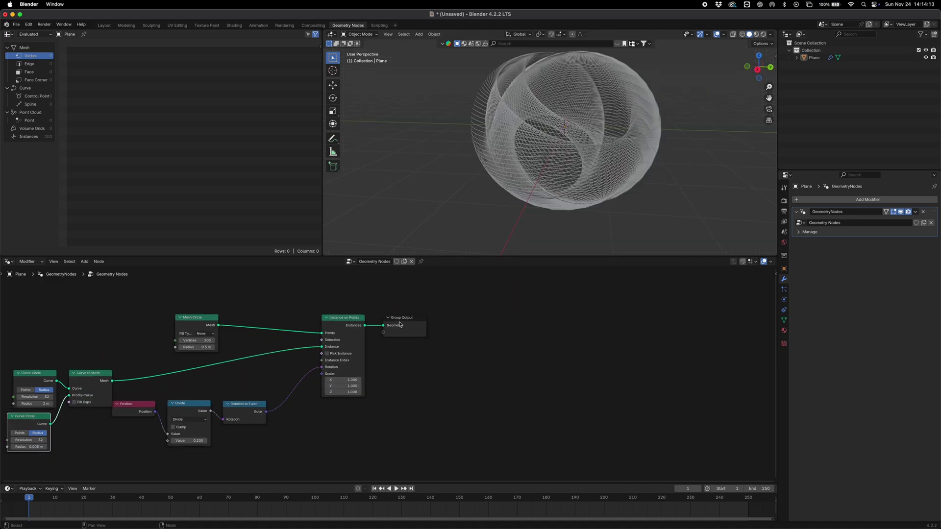
# Step: Make room before Group Output and insert a Set Material node after Instance on Points, assigned the material named Material
pyautogui.moveTo(400, 325); pyautogui.dragTo(551, 326)
pyautogui.hotkey('shift', 'a')
pyautogui.moveTo(494, 313)
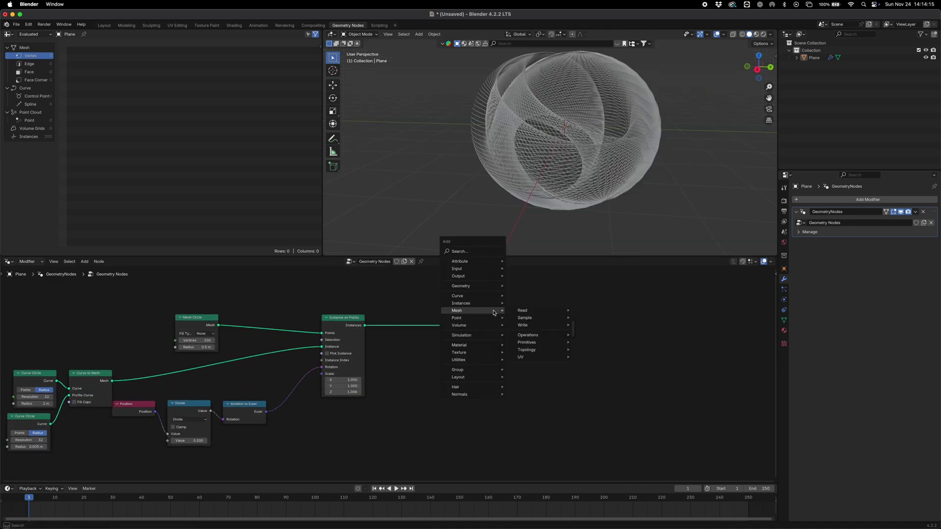
pyautogui.write('set ma')
pyautogui.press('Return')
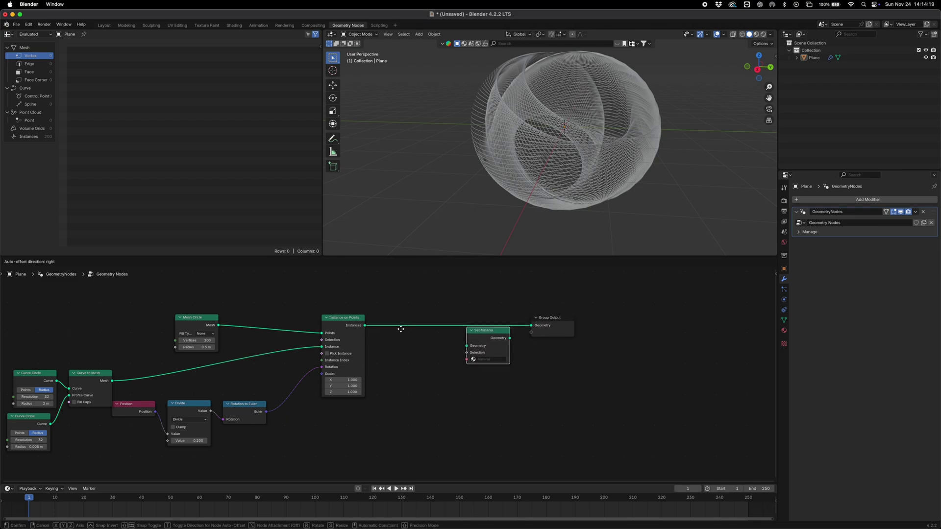
pyautogui.click(400, 331)
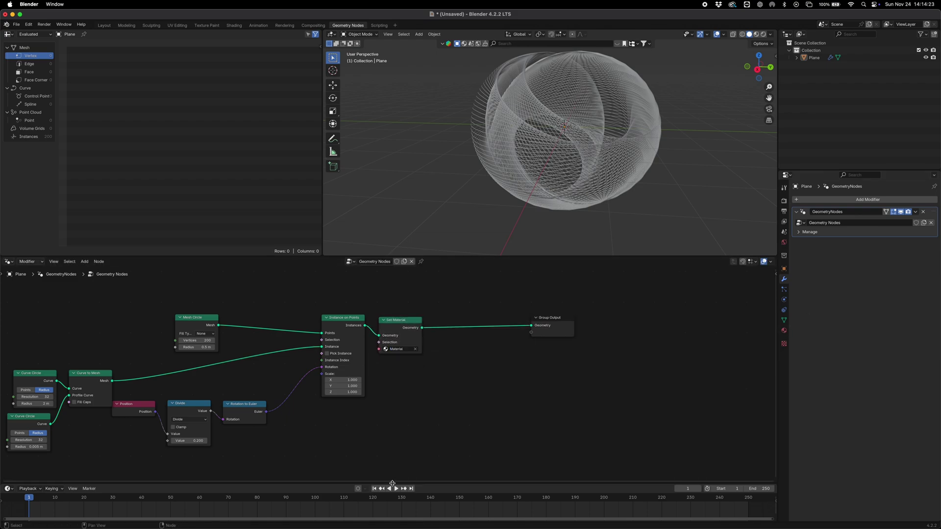
# Step: Split the node editor vertically into two areas and change the second one to the Shader Editor
pyautogui.rightClick(391, 484)
pyautogui.click(373, 490)
pyautogui.click(392, 479)
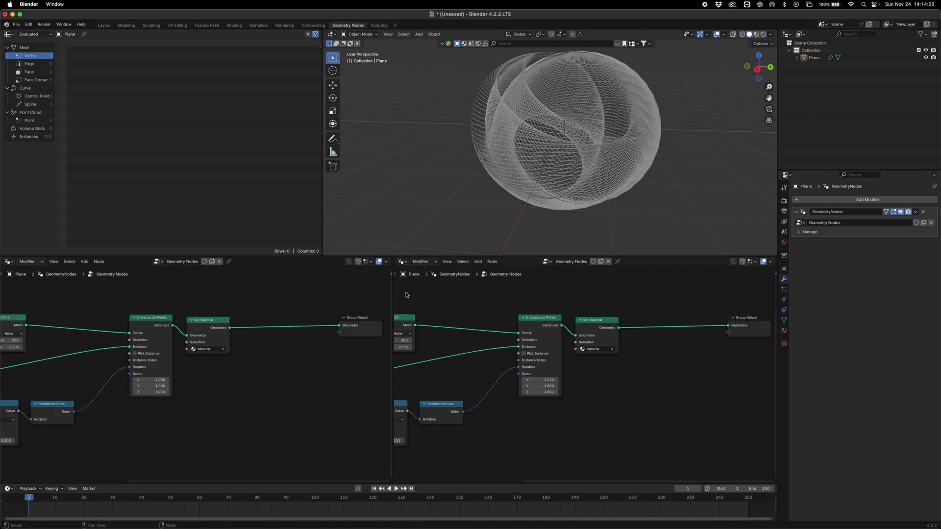
pyautogui.click(402, 262)
pyautogui.click(428, 338)
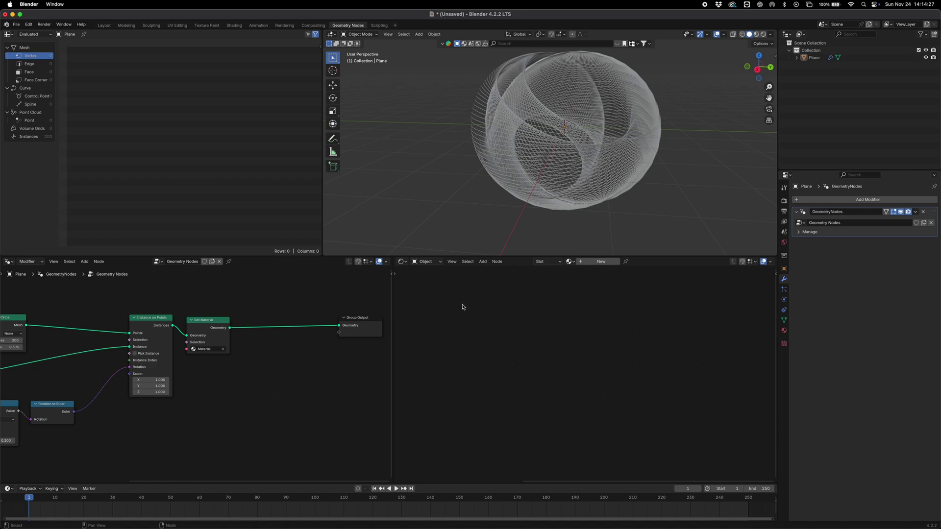
# Step: Assign the material named Material to the plane and delete its Principled BSDF node
pyautogui.click(571, 262)
pyautogui.click(578, 273)
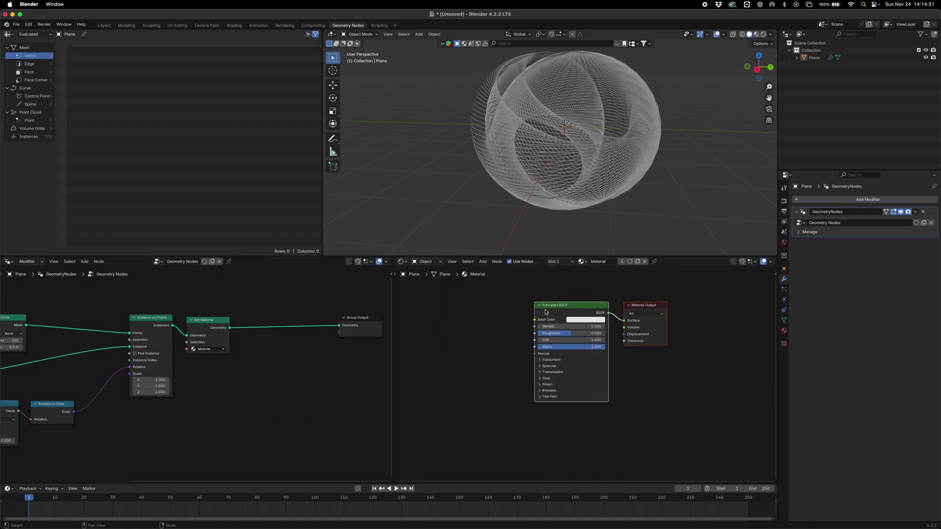
pyautogui.click(546, 312)
pyautogui.press('x')
# Step: Add a Mix Shader node and connect its output to the Surface input of Material Output
pyautogui.hotkey('shift', 'a')
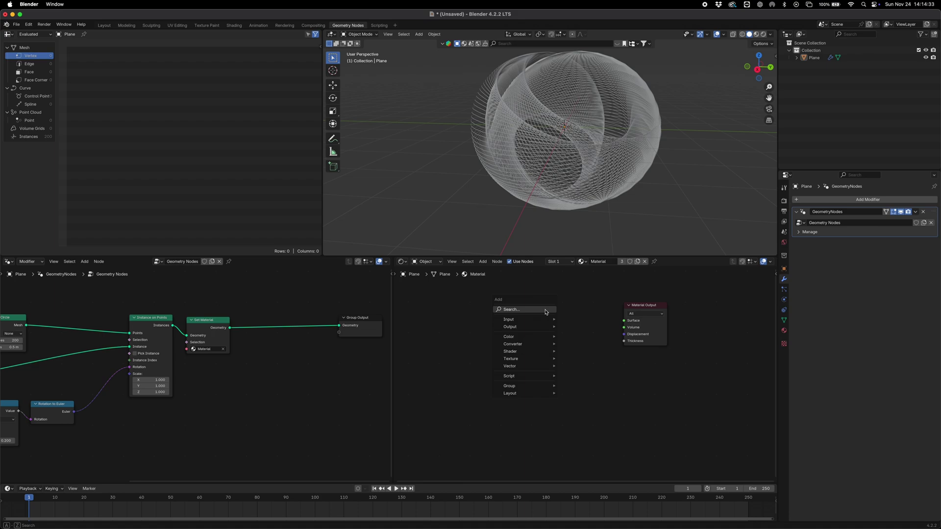
pyautogui.write('mix shade')
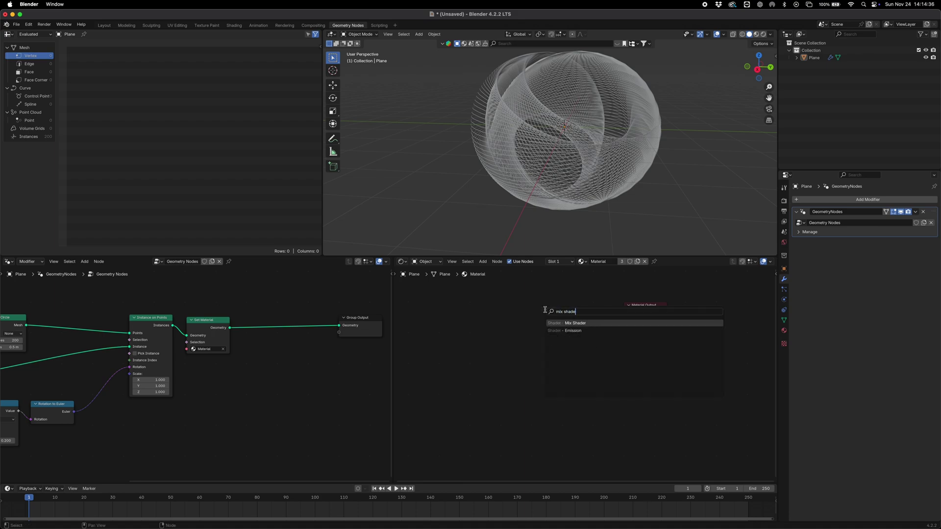
pyautogui.click(568, 323)
pyautogui.moveTo(587, 331); pyautogui.dragTo(592, 304)
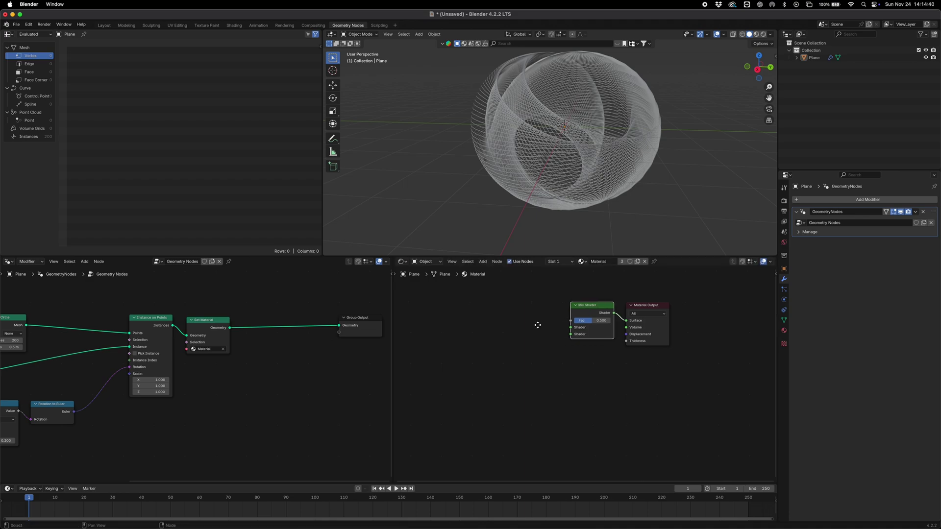
# Step: Add an Emission node and connect it to the first Shader input of the Mix Shader
pyautogui.hscroll(-5, 611, 322)
pyautogui.hotkey('shift', 'a')
pyautogui.write('emi')
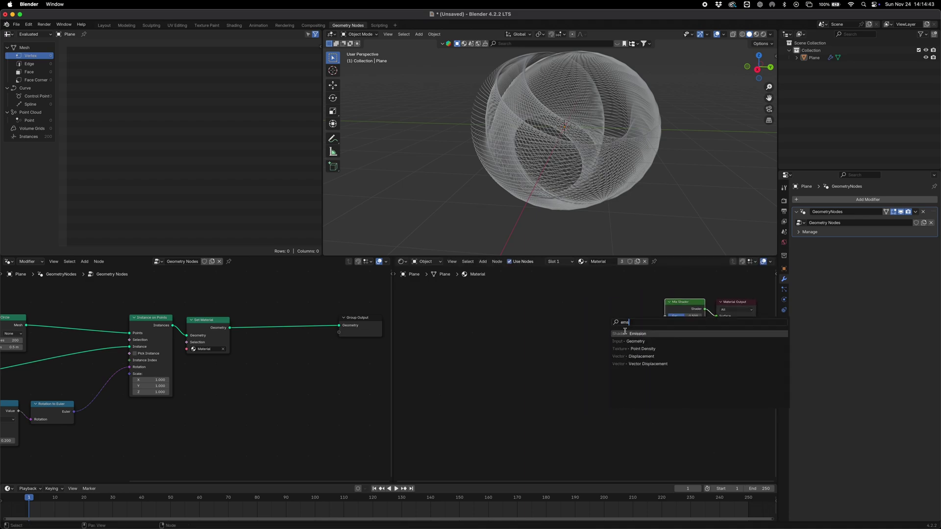
pyautogui.click(625, 332)
pyautogui.click(628, 338)
pyautogui.moveTo(615, 332); pyautogui.dragTo(649, 308)
# Step: Add a Transparent BSDF node, connect it to the Mix Shader's second Shader input, and increase the Mix Shader's factor
pyautogui.write('traans')
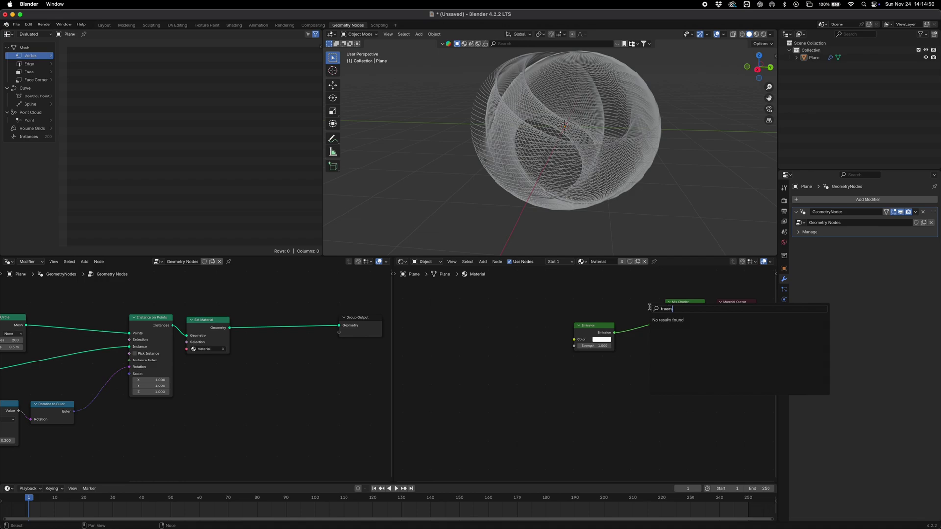
pyautogui.press('BackSpace')
pyautogui.press('BackSpace')
pyautogui.press('BackSpace')
pyautogui.press('Return')
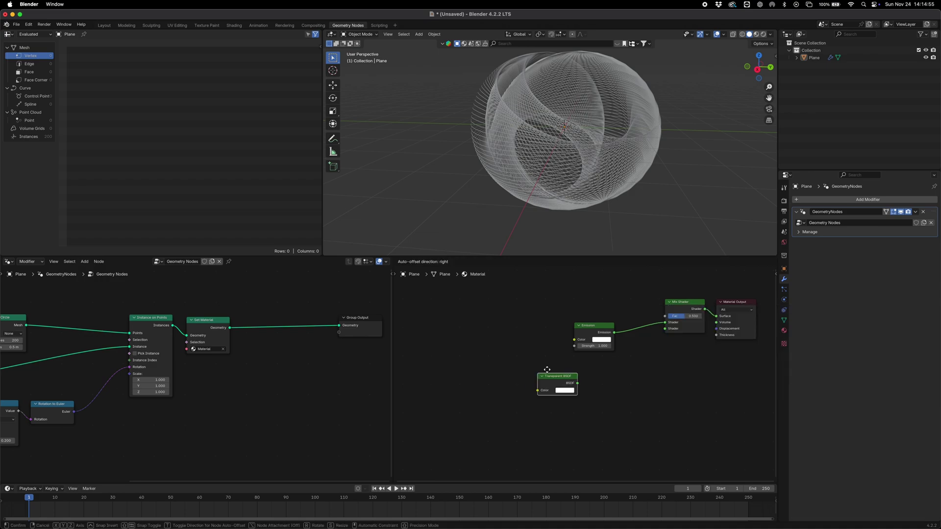
pyautogui.click(584, 355)
pyautogui.moveTo(612, 365); pyautogui.dragTo(689, 317)
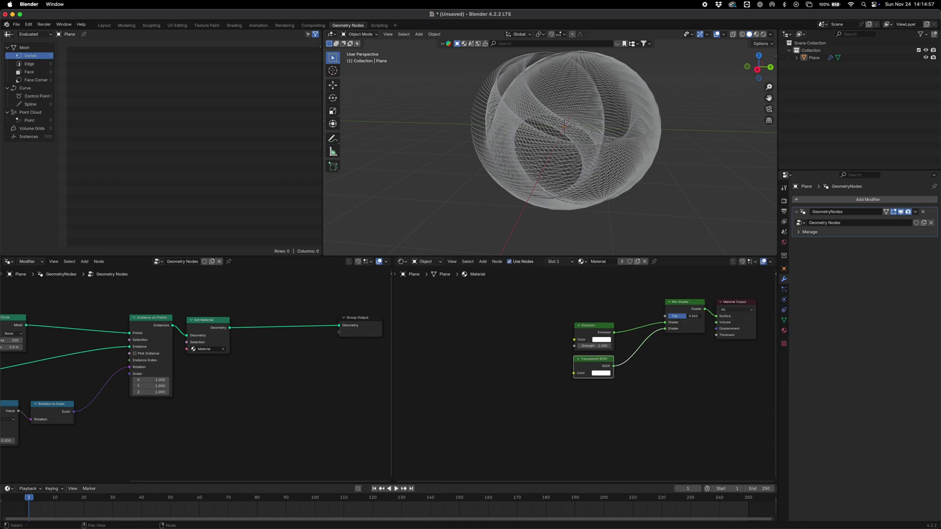
# Step: Set the world background color to black with a Value of 0
pyautogui.click(783, 242)
pyautogui.click(879, 254)
pyautogui.moveTo(918, 189); pyautogui.dragTo(916, 198)
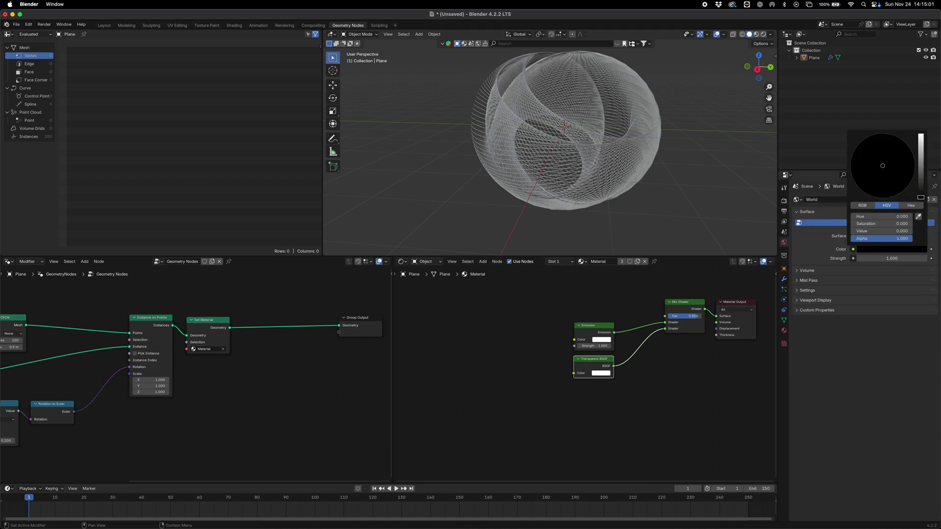
# Step: Show the 3D viewport in rendered shading from the right orthographic view with overlays and gizmos hidden
pyautogui.click(764, 34)
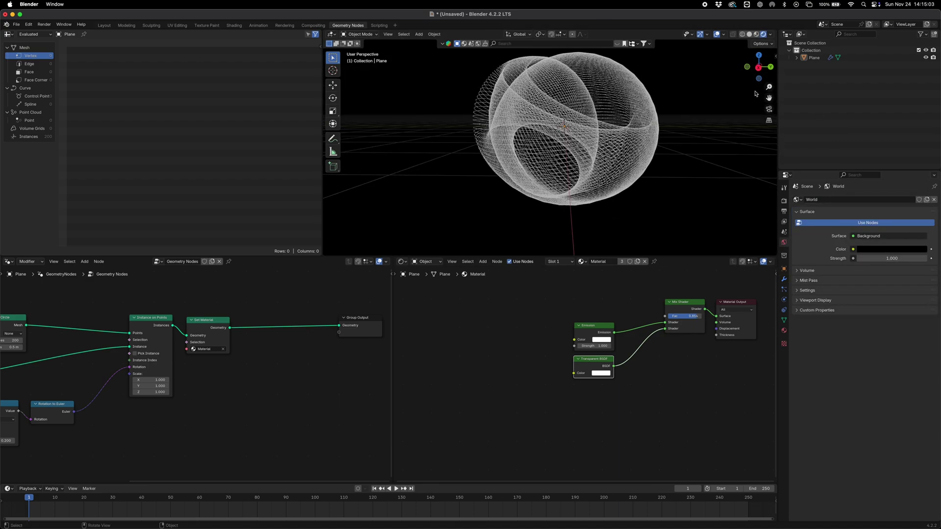
pyautogui.click(758, 69)
pyautogui.keyDown('shift'); pyautogui.moveTo(685, 127); pyautogui.dragTo(678, 160, button='middle'); pyautogui.keyUp('shift')
pyautogui.scroll(1, 679, 160)
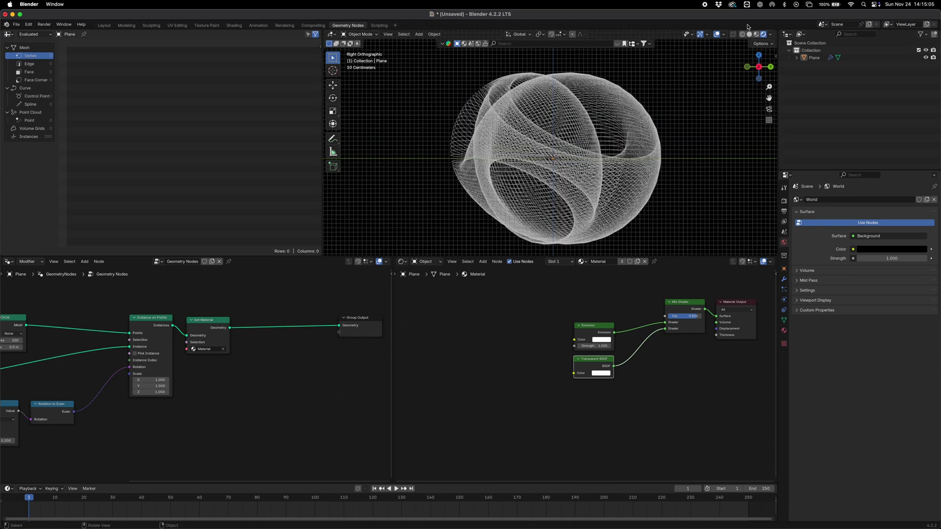
pyautogui.click(717, 36)
# Step: Set the Mesh Circle's vertices to 2000 and the main Curve Circle's resolution to 128
pyautogui.moveTo(251, 398); pyautogui.dragTo(492, 413, button='middle')
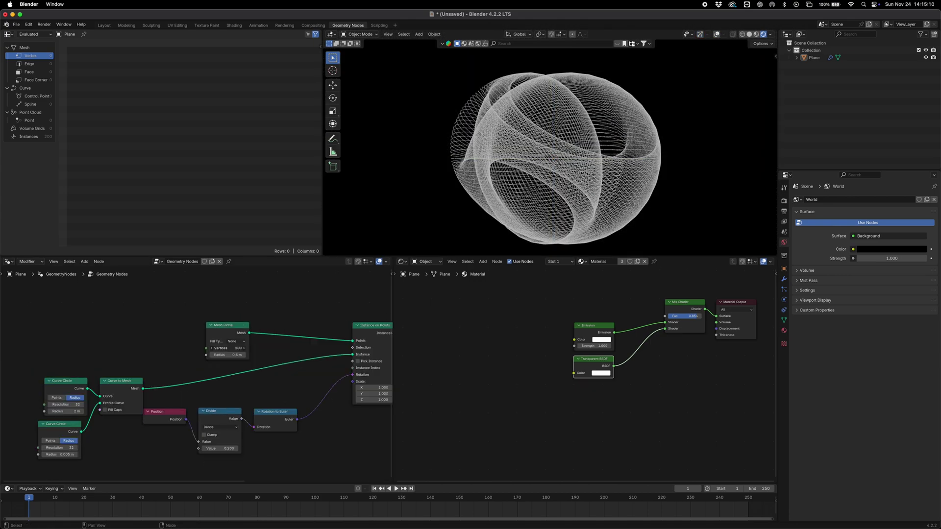
pyautogui.press('Return')
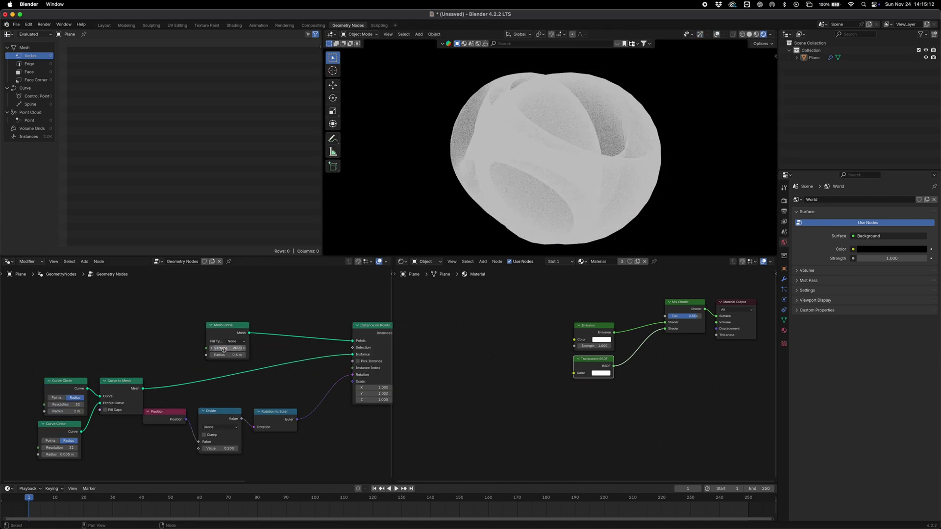
pyautogui.moveTo(82, 408); pyautogui.dragTo(118, 394, button='middle')
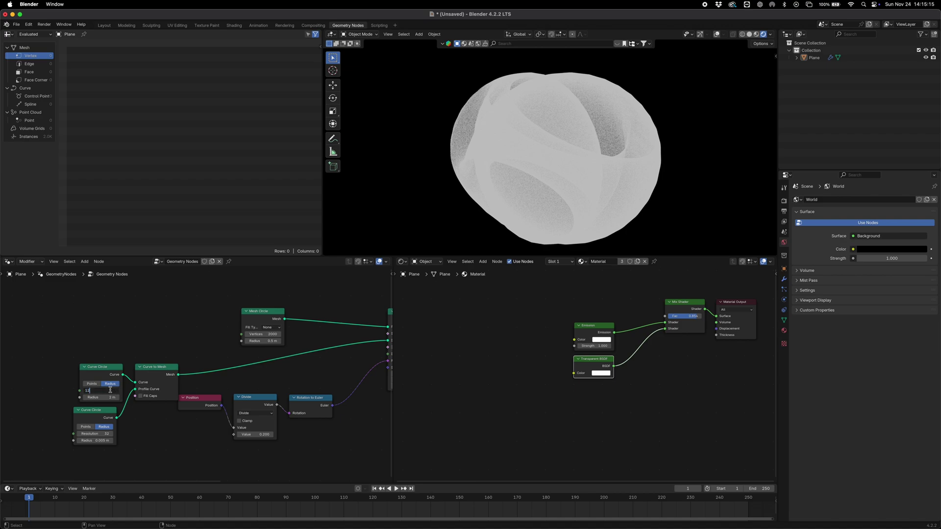
pyautogui.press('Return')
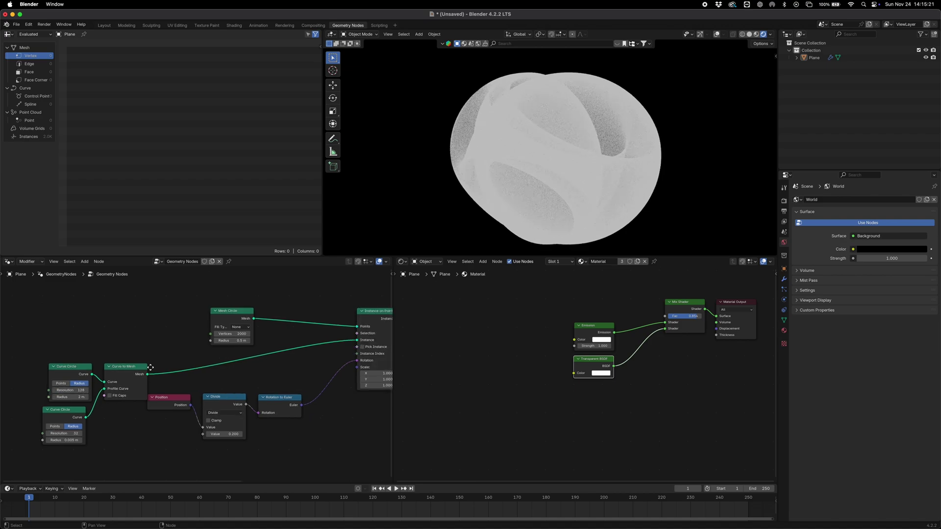
# Step: Set the profile Curve Circle's resolution to 64 and raise the Mix Shader's factor to nearly 1
pyautogui.moveTo(130, 379); pyautogui.dragTo(148, 372, button='middle')
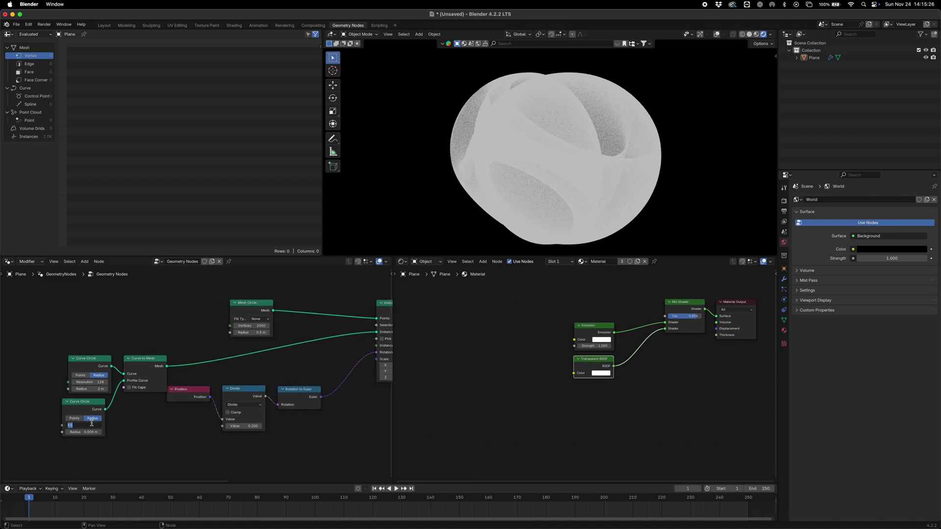
pyautogui.press('Return')
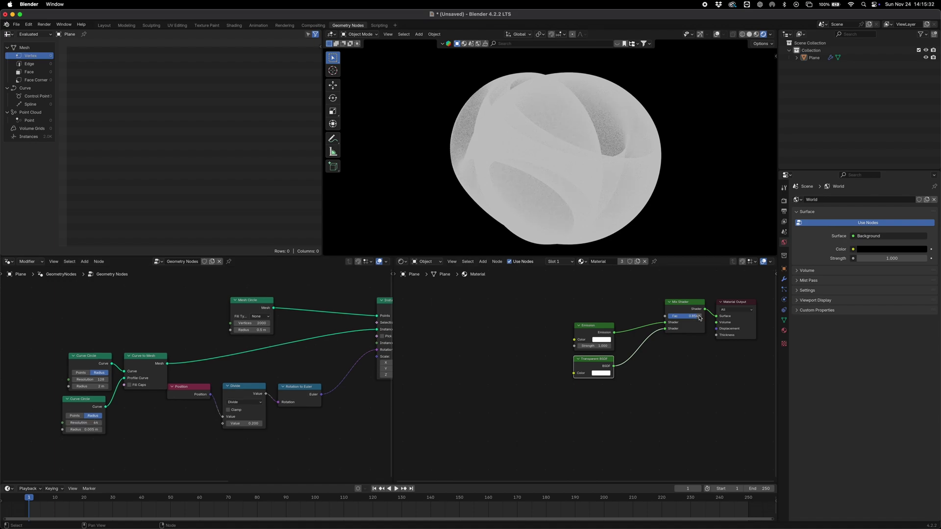
pyautogui.moveTo(697, 317); pyautogui.dragTo(698, 316)
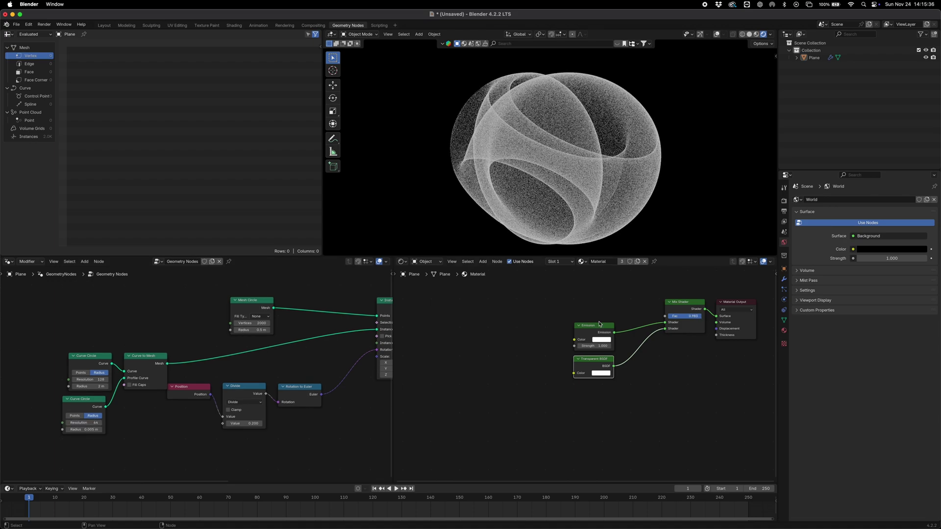
# Step: Turn the viewport gizmos back on and view the pattern straight along the Y axis
pyautogui.moveTo(676, 185); pyautogui.dragTo(602, 192, button='middle')
pyautogui.moveTo(646, 169); pyautogui.dragTo(686, 123, button='middle')
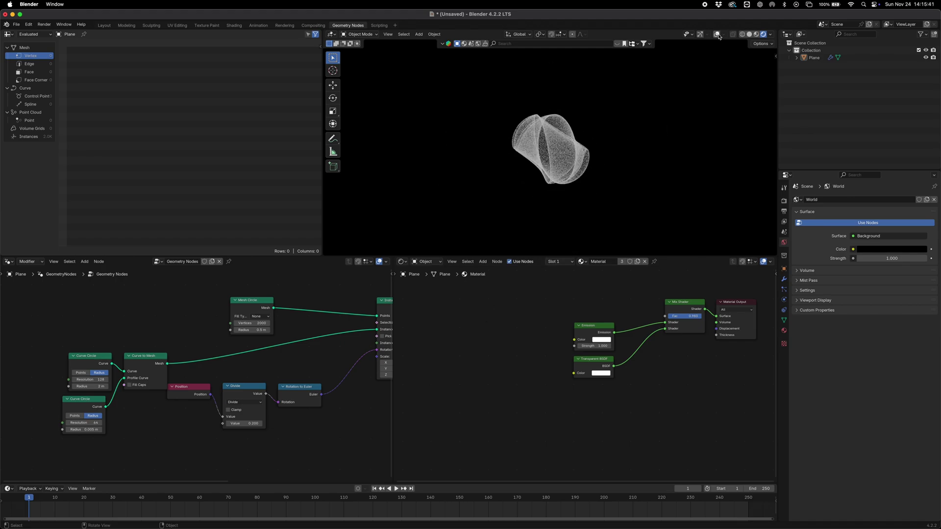
pyautogui.click(703, 34)
pyautogui.click(718, 35)
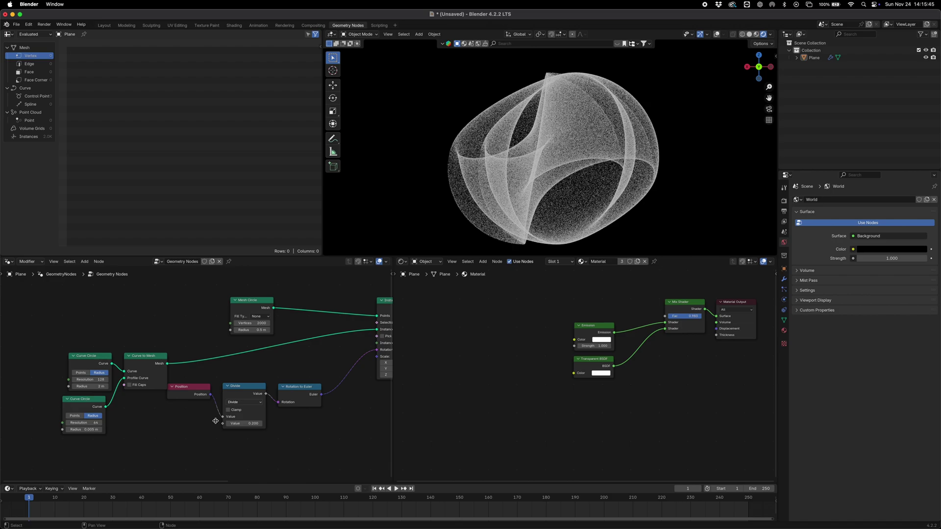
# Step: Set the Mesh Circle's radius to 0.52 m and try the math node on Multiply with a value of 14.220
pyautogui.moveTo(216, 420); pyautogui.dragTo(208, 427, button='middle')
pyautogui.moveTo(248, 339)
pyautogui.keyDown('shift'); pyautogui.mouseDown()
pyautogui.moveTo(301, 338)
pyautogui.moveTo(223, 339)
pyautogui.moveTo(260, 338)
pyautogui.mouseUp(); pyautogui.keyUp('shift')
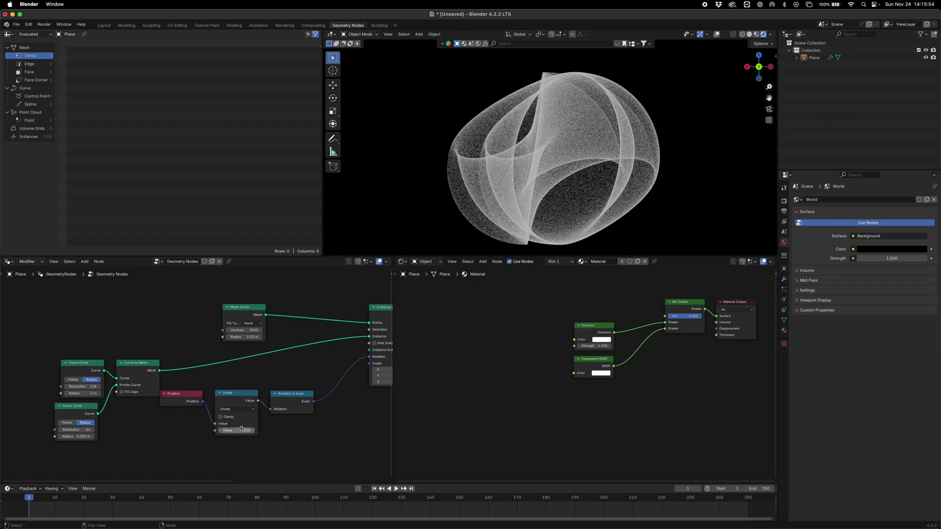
pyautogui.moveTo(237, 430); pyautogui.dragTo(267, 431)
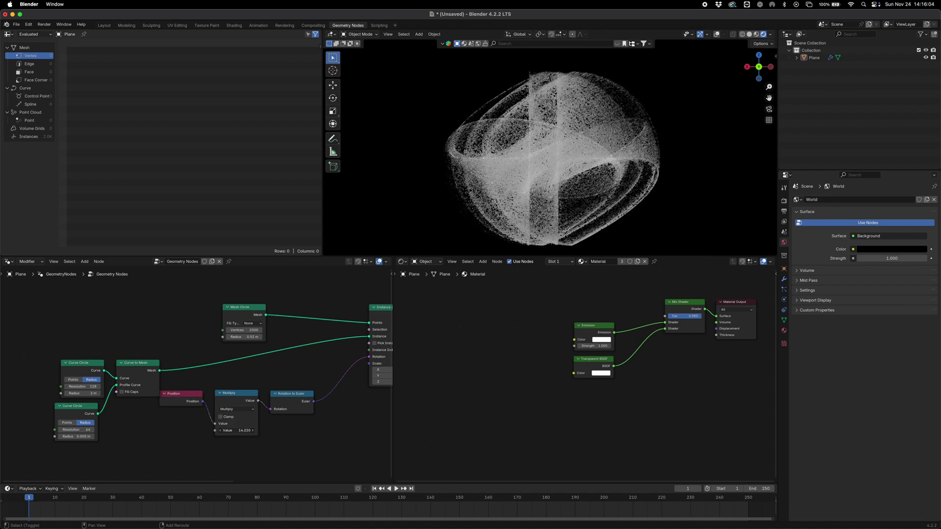
# Step: Try the Add operation with a value of 0.840 and the Cosine operation on the math node
pyautogui.click(237, 409)
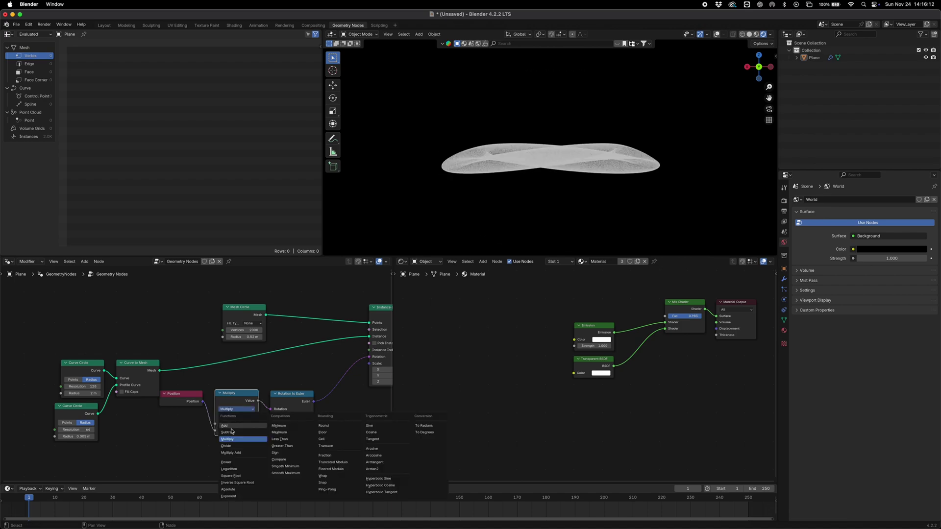
pyautogui.click(229, 426)
pyautogui.keyDown('shift'); pyautogui.moveTo(228, 424); pyautogui.dragTo(231, 424); pyautogui.keyUp('shift')
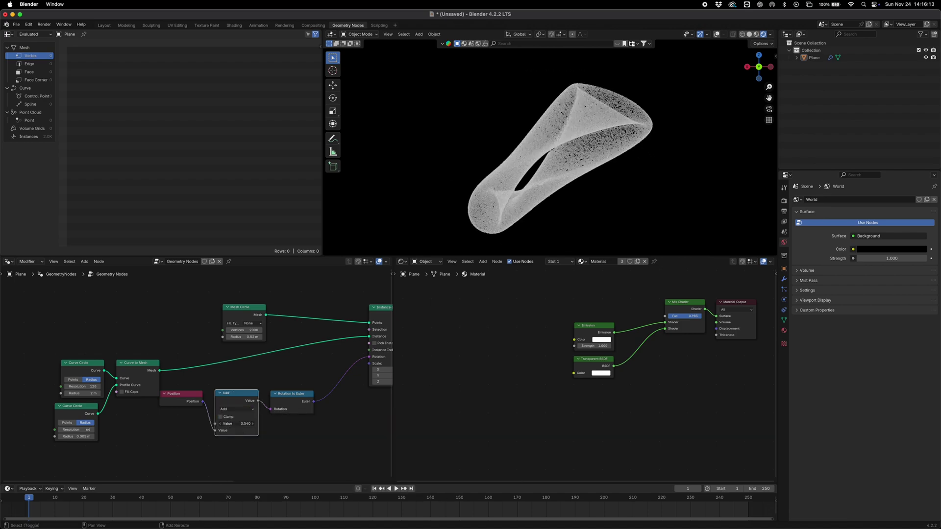
pyautogui.click(237, 408)
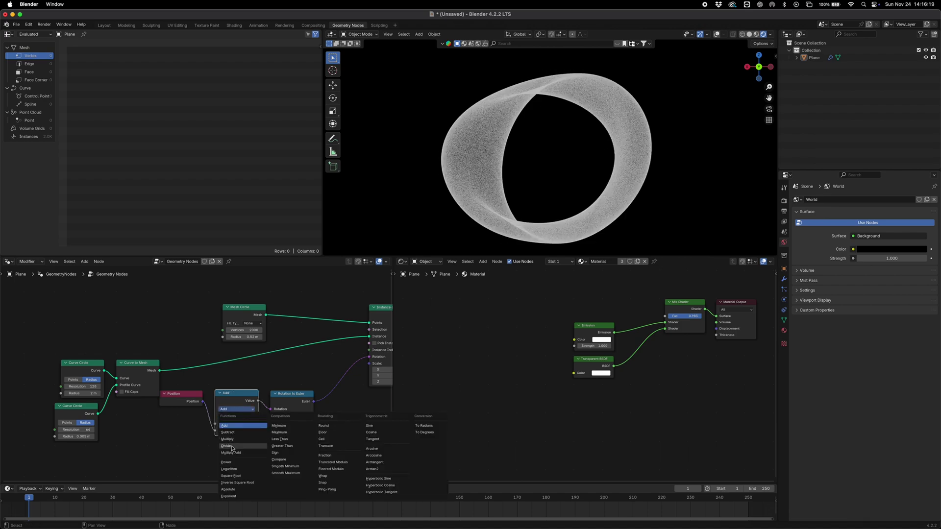
pyautogui.click(372, 432)
# Step: Change the math node's operation back to Divide and set its value to -0.260
pyautogui.click(234, 410)
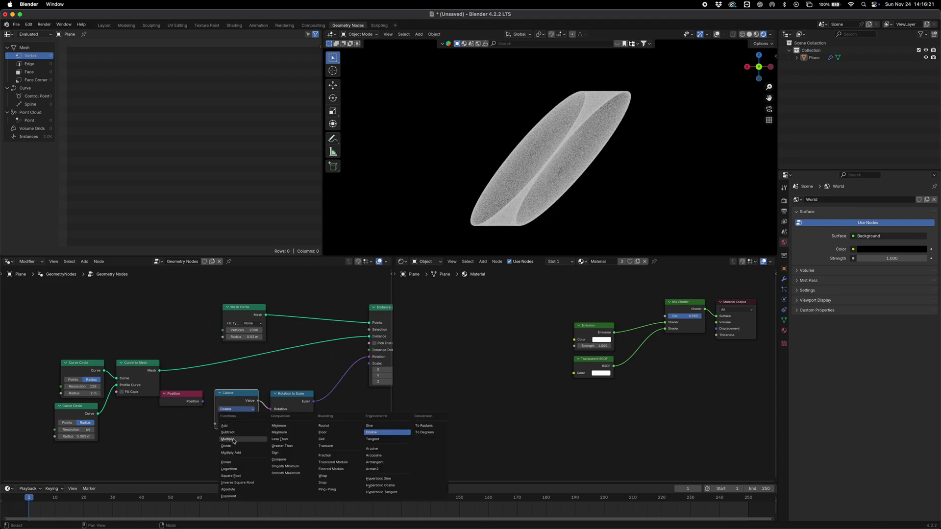
pyautogui.click(227, 445)
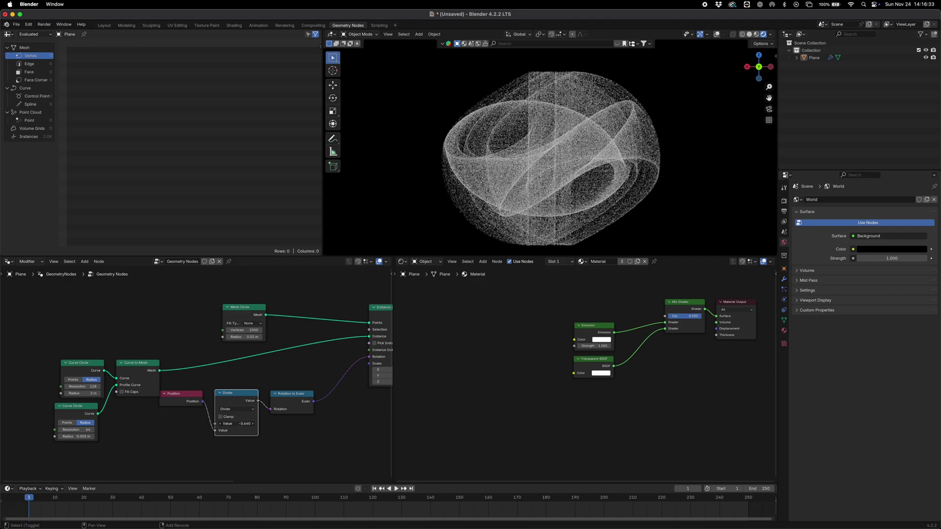
pyautogui.moveTo(236, 424); pyautogui.dragTo(270, 423)
# Step: Increase the Mesh Circle's radius to more than 1 m and slightly reduce the main Curve Circle's radius
pyautogui.moveTo(244, 337)
pyautogui.mouseDown()
pyautogui.moveTo(287, 336)
pyautogui.moveTo(249, 337)
pyautogui.mouseUp()
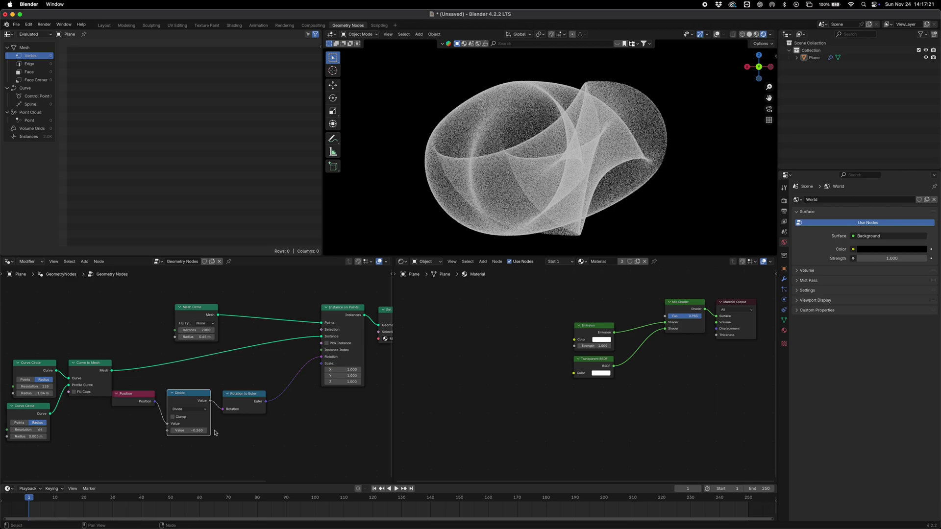
pyautogui.moveTo(214, 431); pyautogui.dragTo(221, 403, button='middle')
pyautogui.moveTo(235, 328); pyautogui.dragTo(268, 328)
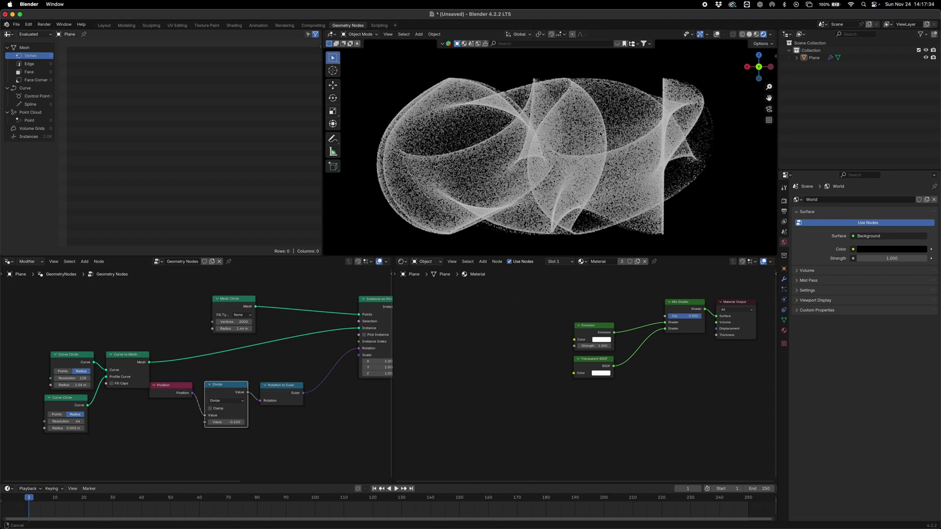
# Step: Show the form in solid shading and examine its surface up close from several angles
pyautogui.moveTo(551, 175); pyautogui.dragTo(677, 72, button='middle')
pyautogui.click(748, 35)
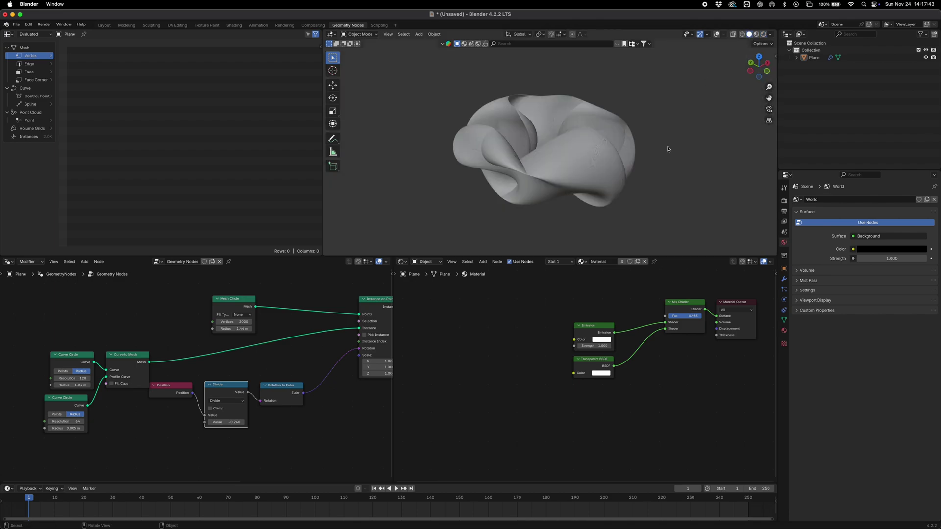
pyautogui.moveTo(668, 149)
pyautogui.mouseDown(button='middle')
pyautogui.moveTo(538, 131)
pyautogui.moveTo(668, 147)
pyautogui.mouseUp(button='middle')
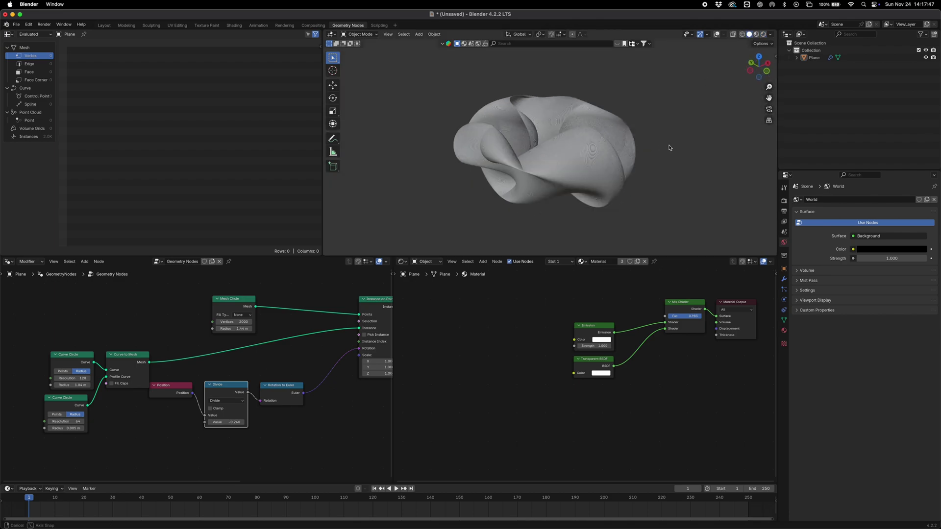
pyautogui.scroll(8, 590, 140)
pyautogui.scroll(4, 541, 142)
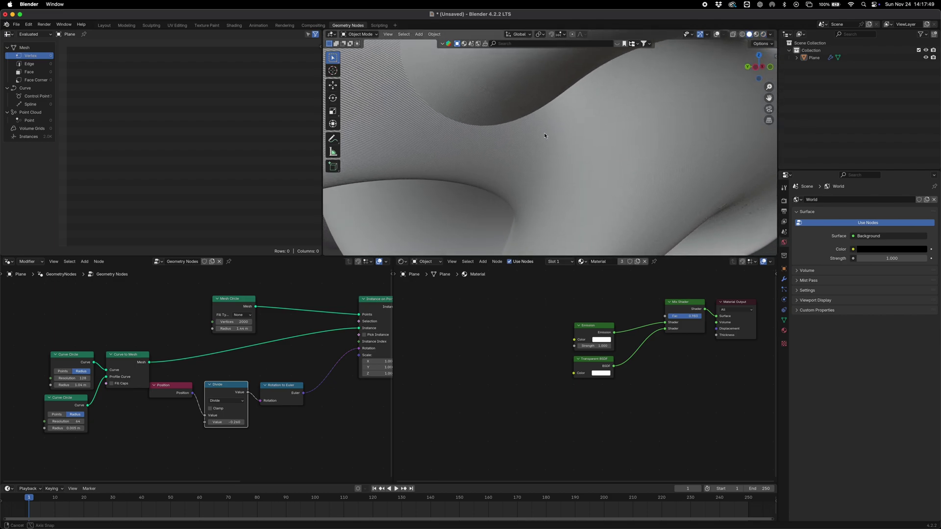
pyautogui.moveTo(546, 134); pyautogui.dragTo(561, 157, button='middle')
pyautogui.scroll(-10, 558, 158)
# Step: Return the viewport to rendered shading and examine the pattern from several angles, along with the complete geometry node tree
pyautogui.click(763, 35)
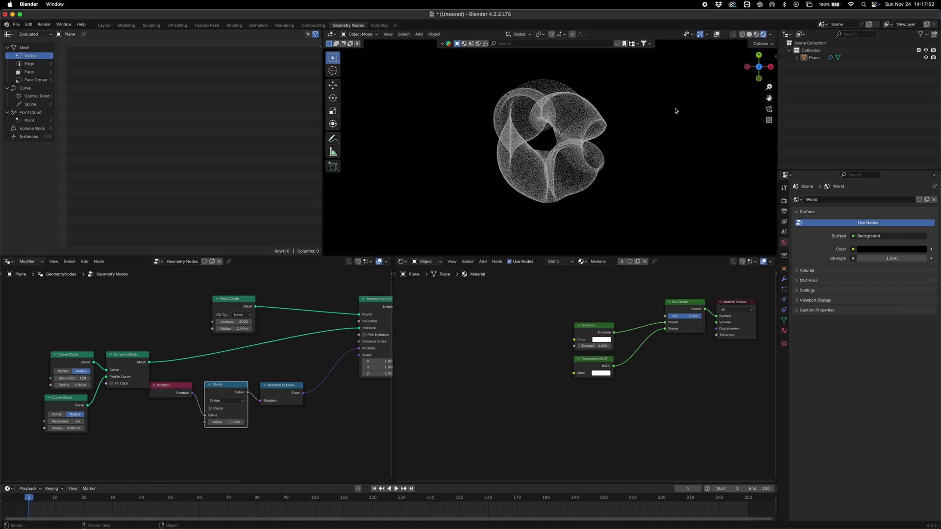
pyautogui.scroll(2, 628, 150)
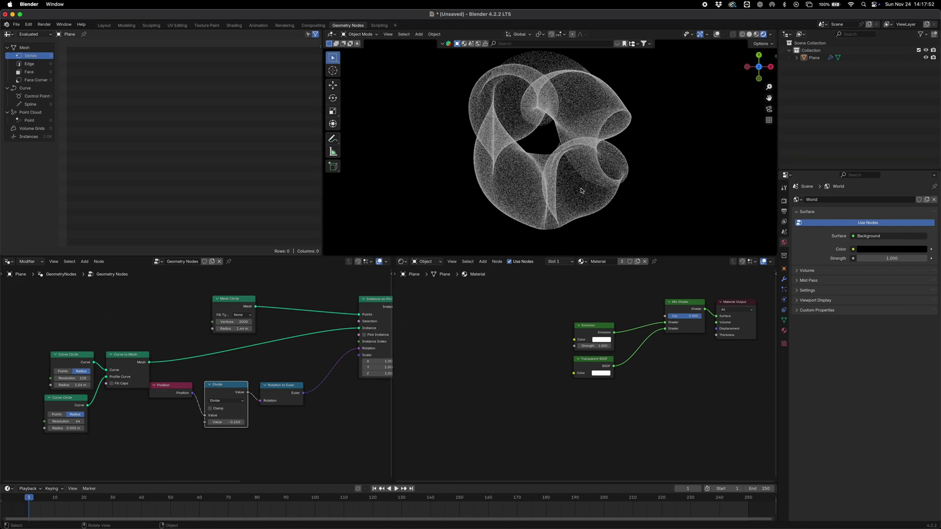
pyautogui.moveTo(581, 189); pyautogui.dragTo(515, 191, button='middle')
pyautogui.scroll(6, 539, 190)
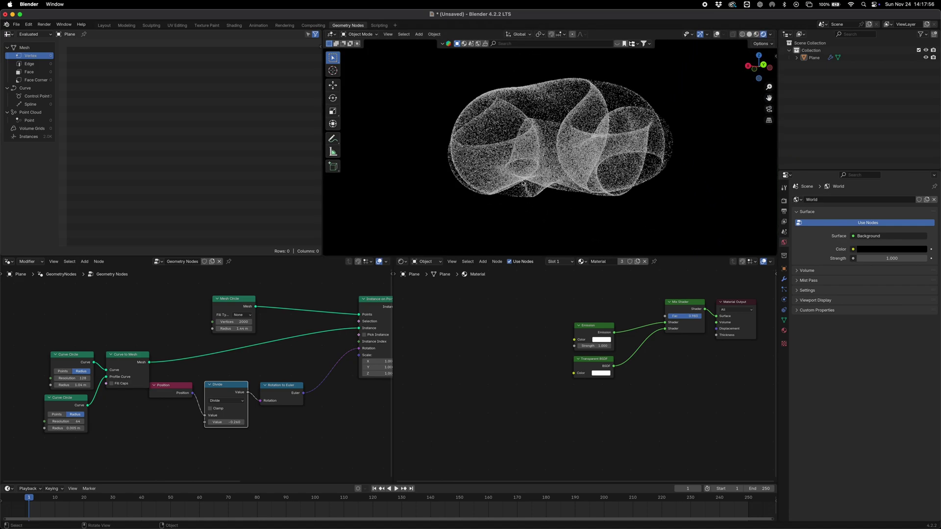
pyautogui.scroll(-2, 538, 189)
pyautogui.scroll(-4, 319, 350)
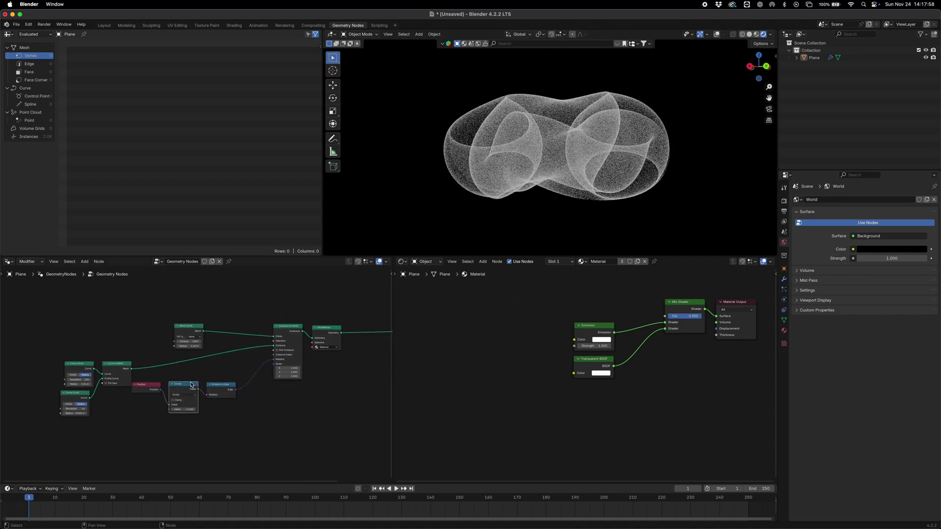
pyautogui.hscroll(2, 319, 349)
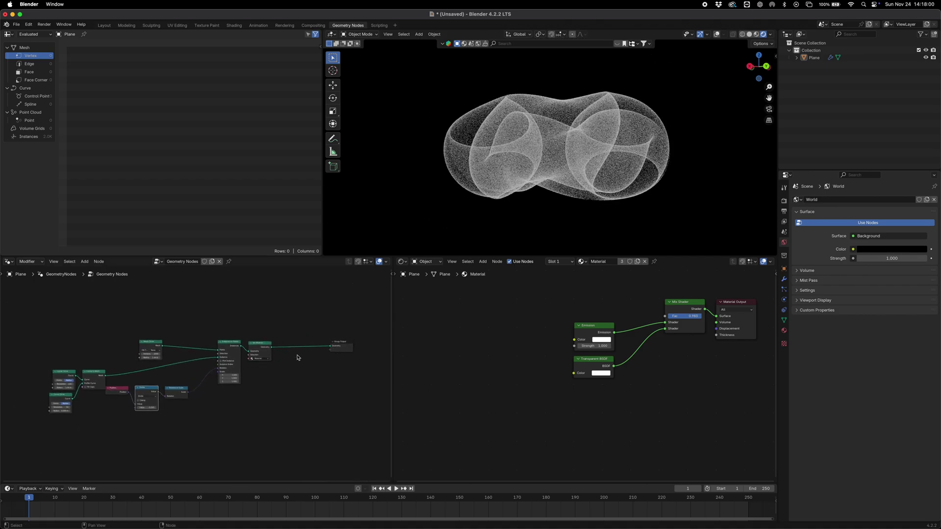